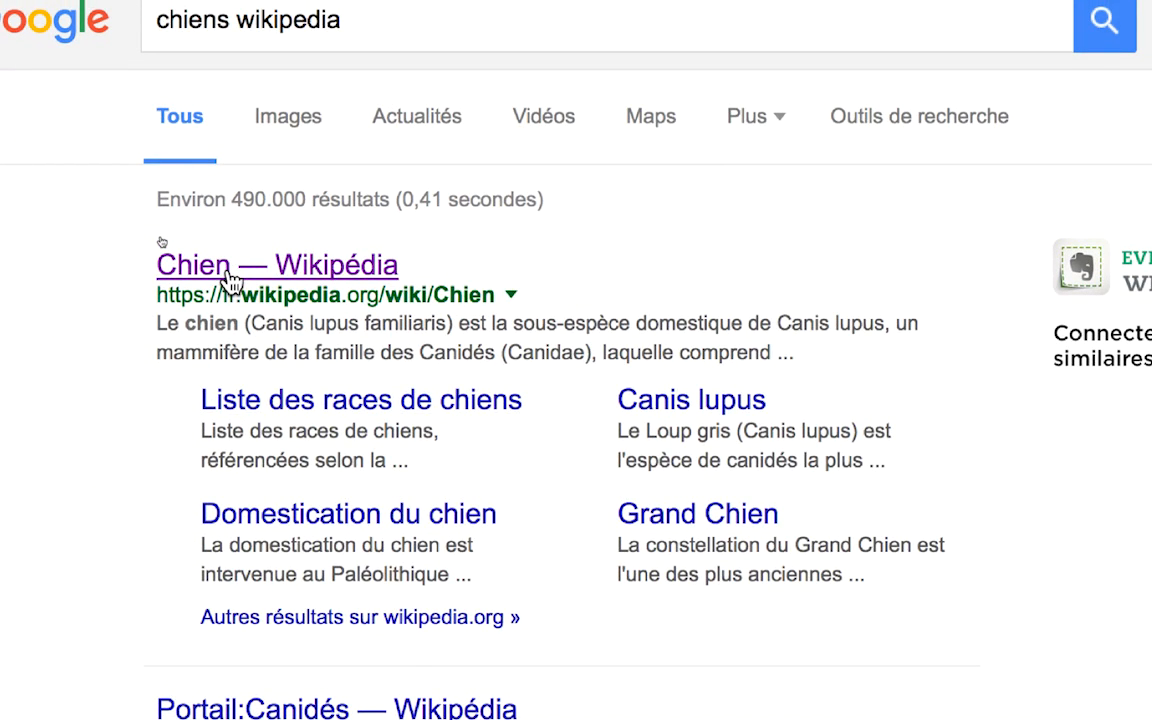
- Open the "Chien — Wikipédia" search result and go to the article's Dénominations section
left_click(228, 280)
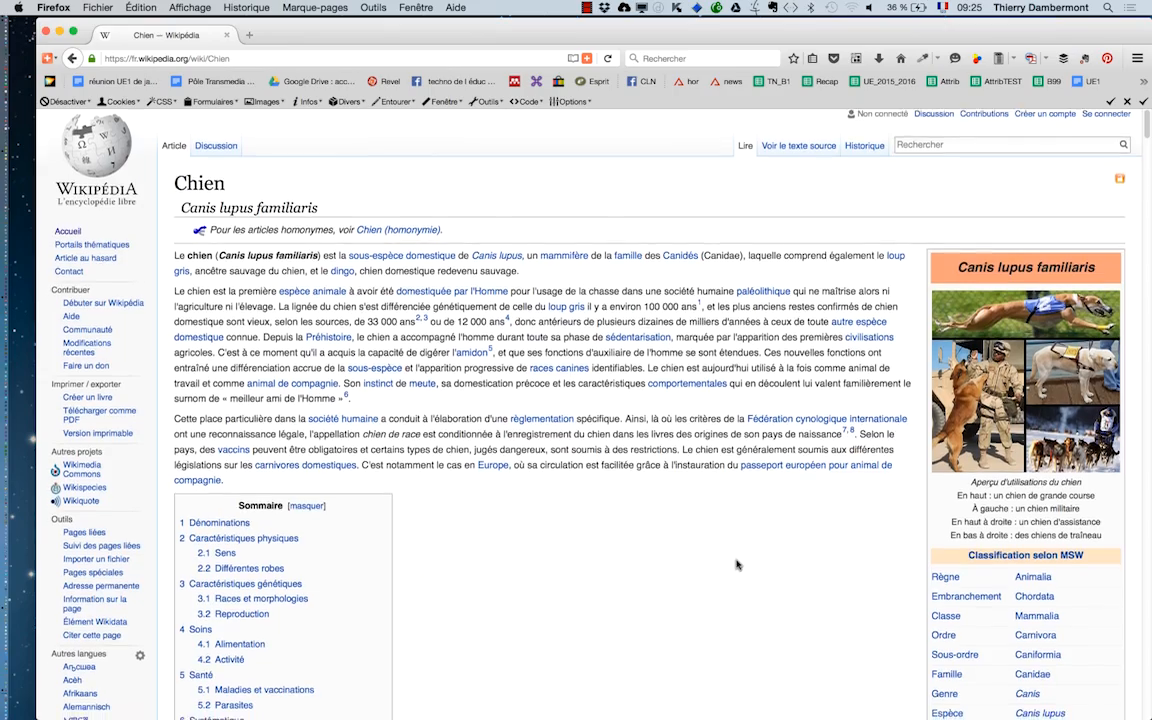
scroll(736, 565, "down", 15)
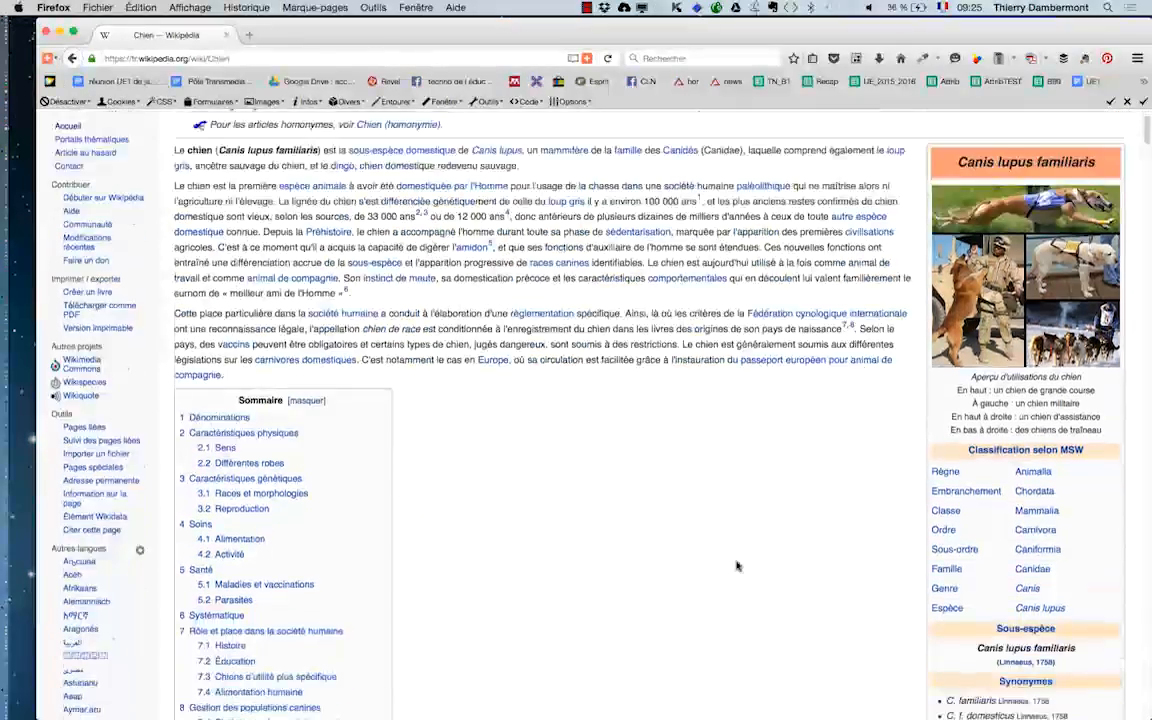
scroll(737, 561, "down", 1)
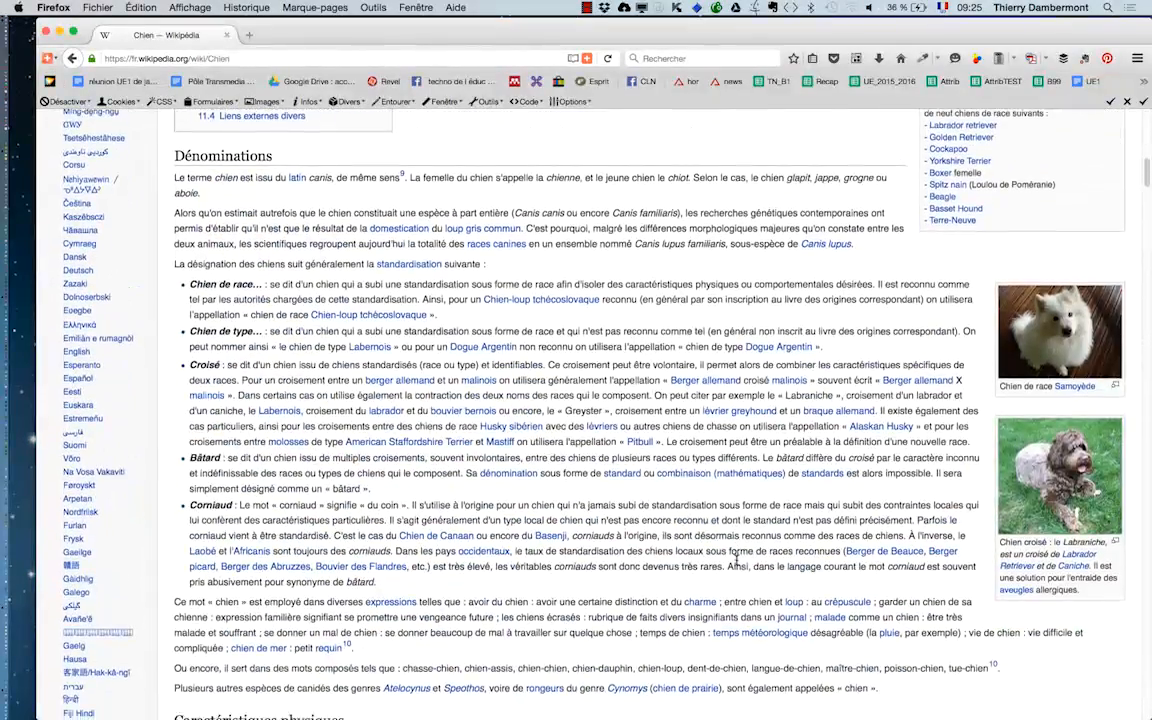
scroll(735, 558, "up", 1)
scroll(733, 553, "up", 6)
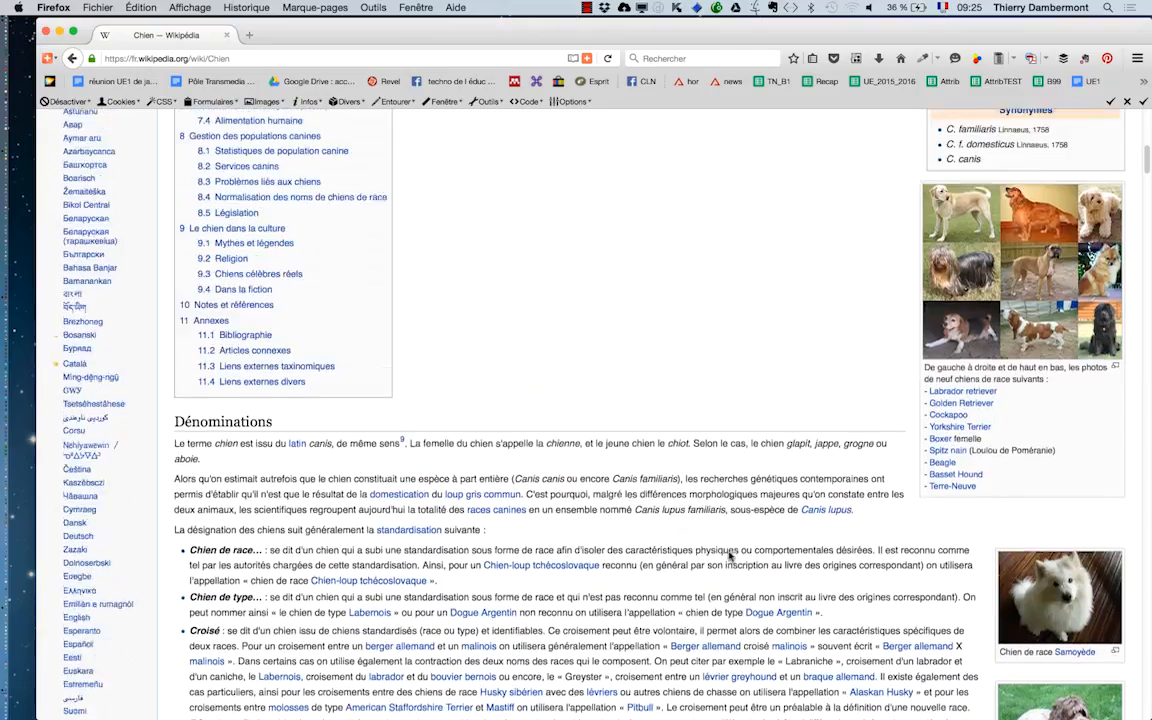
scroll(727, 548, "down", 2)
scroll(600, 500, "down", 2)
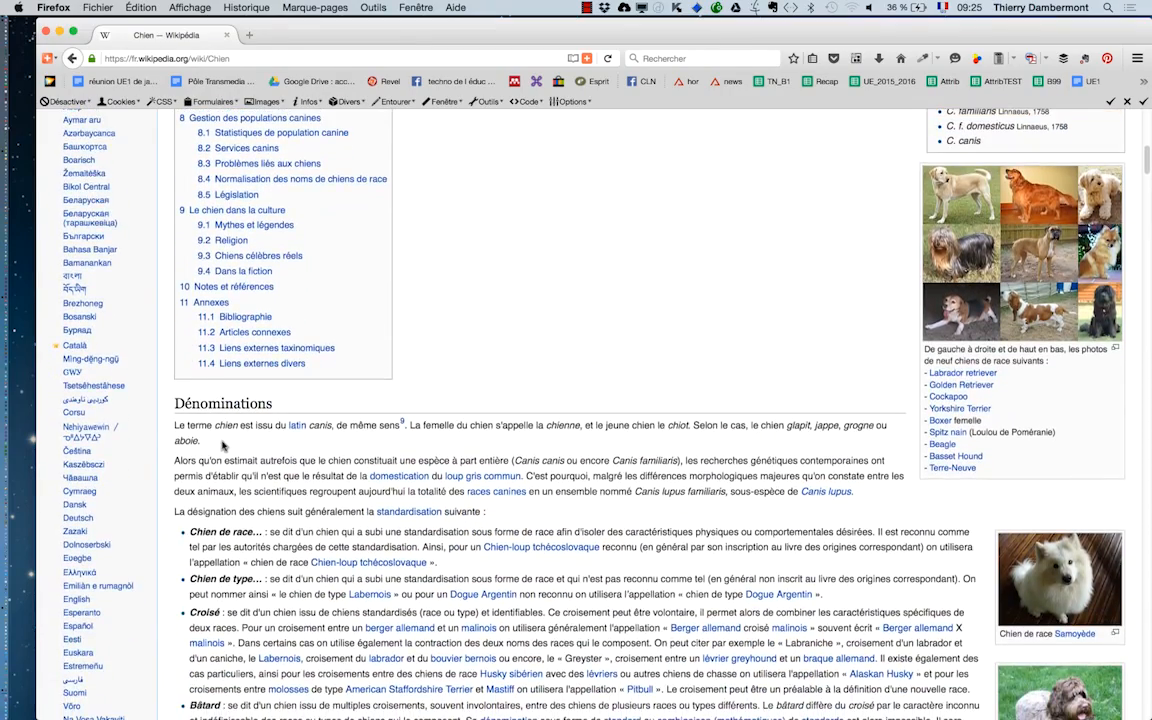
scroll(220, 441, "down", 2)
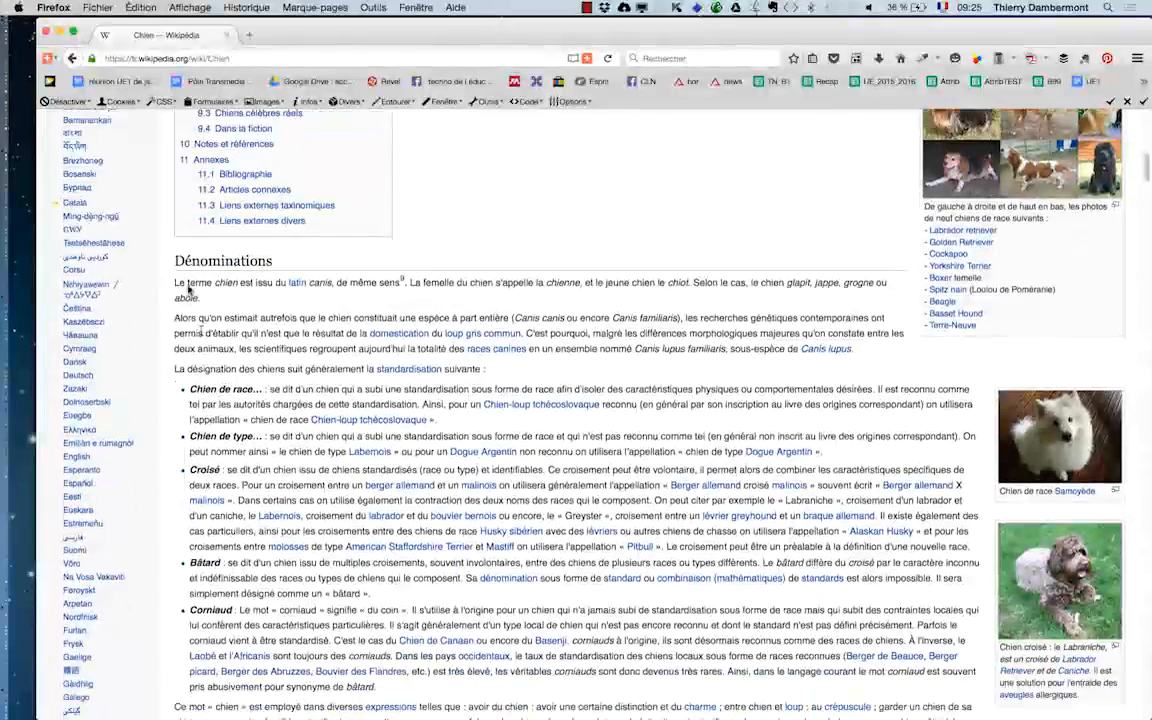
left_click_drag(177, 260, 482, 719)
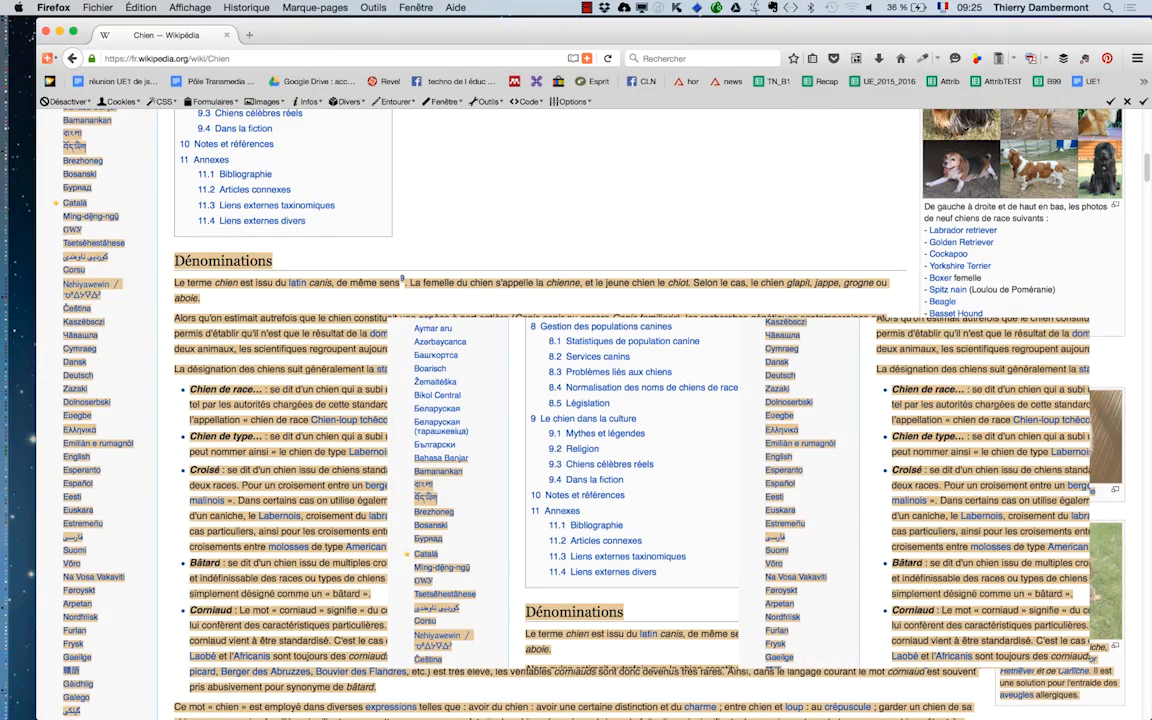
left_click(297, 549)
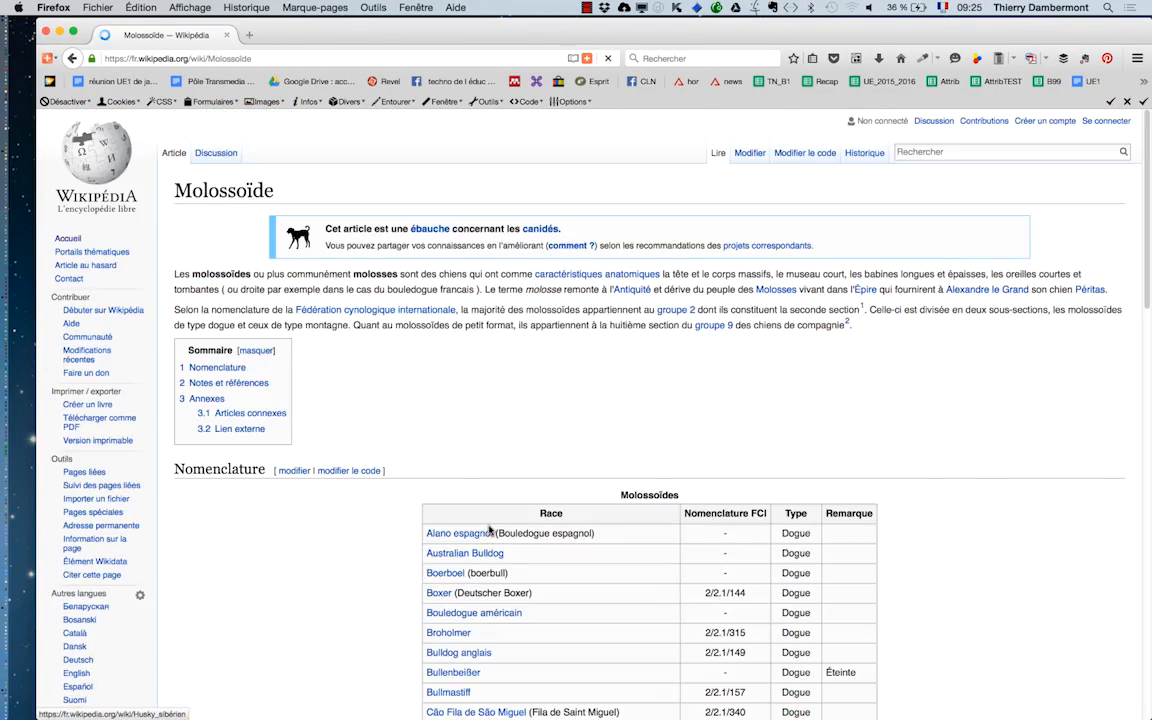
key("super+Left")
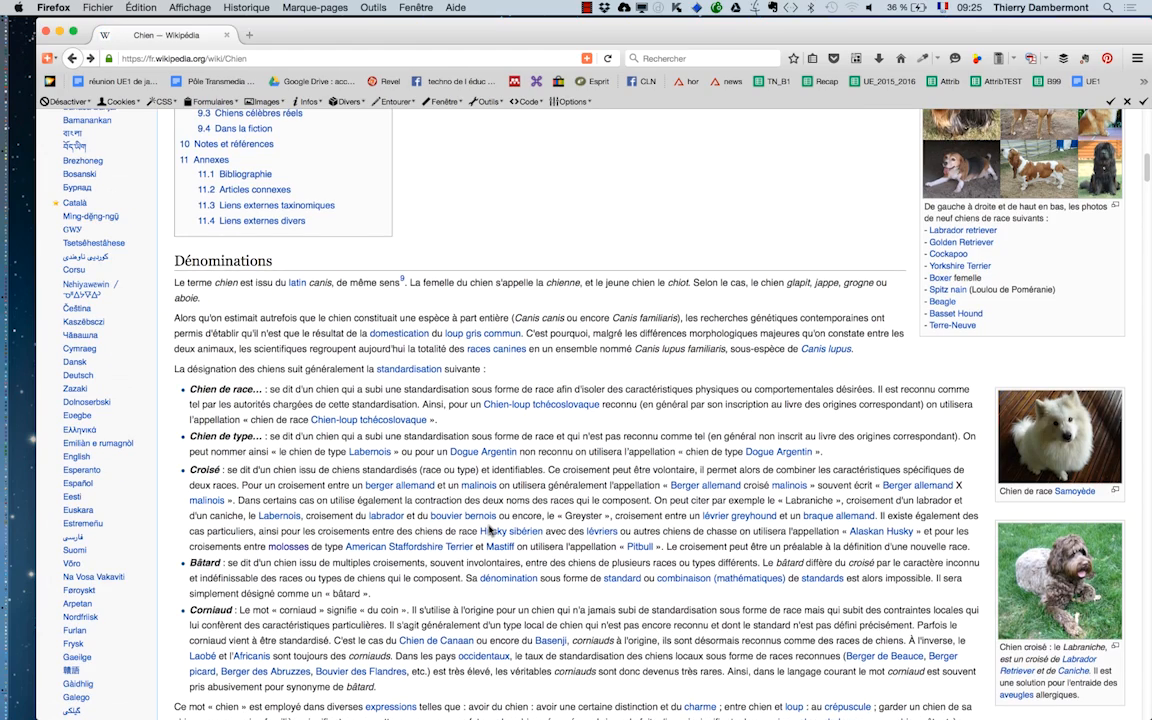
- Reduce the article's zoom by two levels and shorten the browser window, keeping the Chien article open
key("super+minus")
key("super+minus")
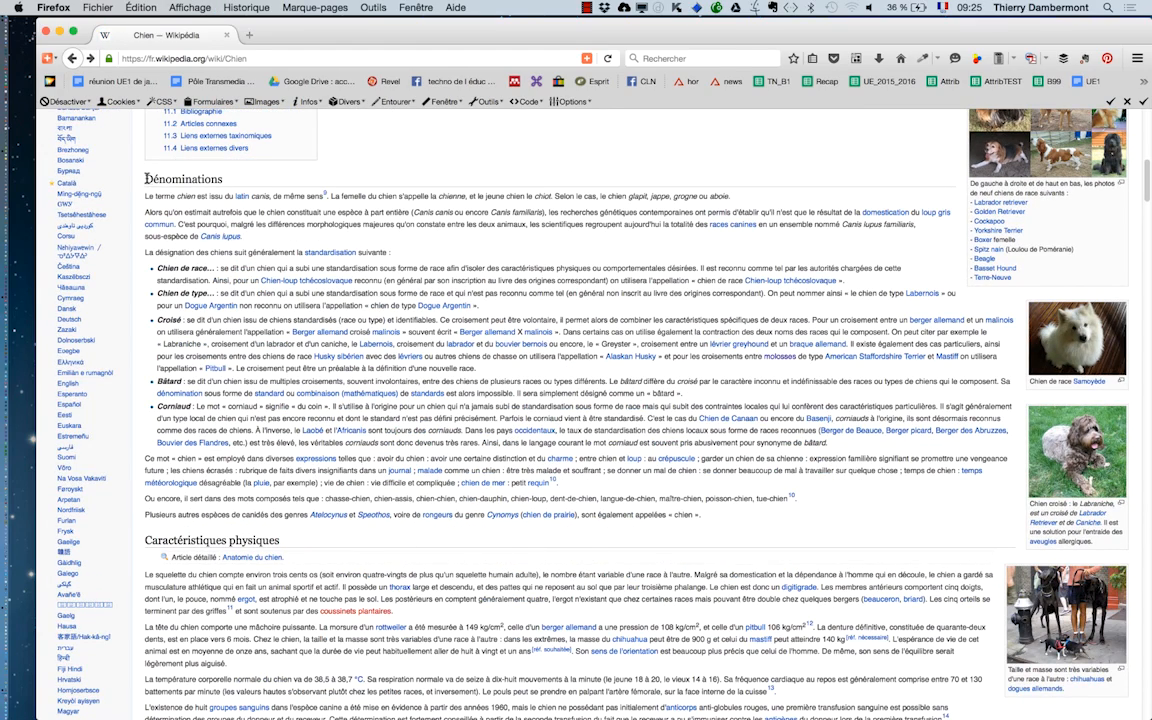
left_click_drag(146, 178, 780, 692)
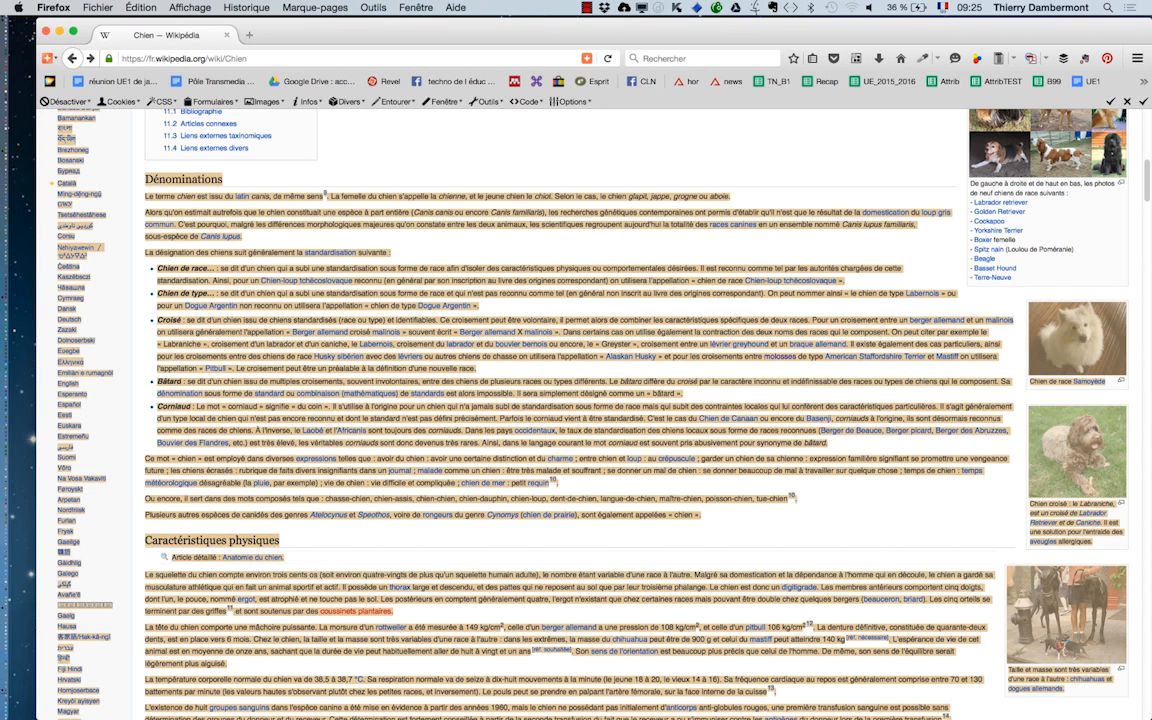
left_click_drag(1149, 714, 1144, 660)
left_click(300, 280)
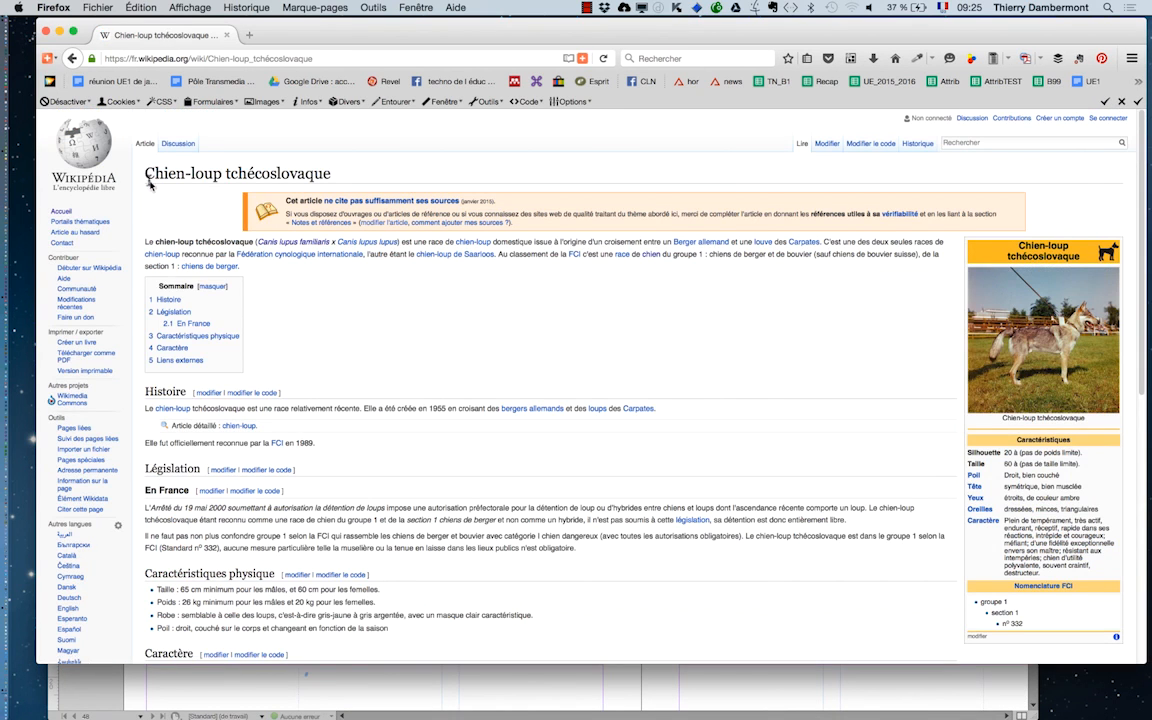
left_click(73, 59)
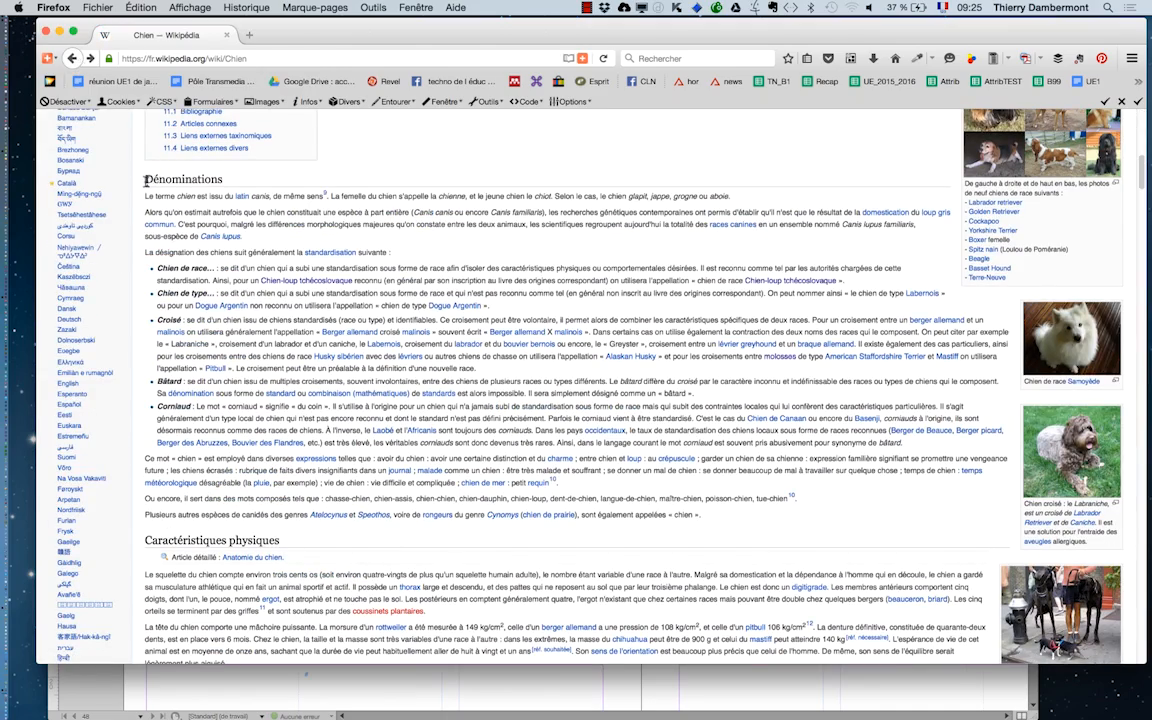
- Select and copy the article text from the Dénominations heading through the last paragraph before the Sens heading
left_click_drag(146, 180, 965, 363)
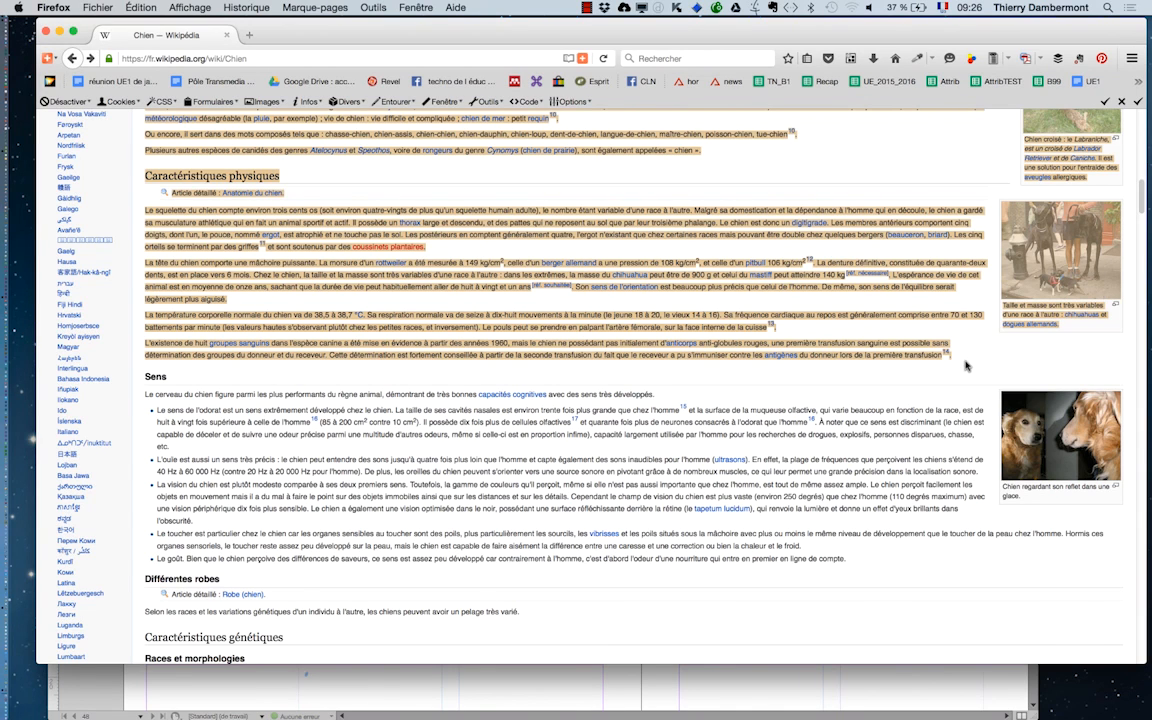
scroll(966, 365, "up", 3)
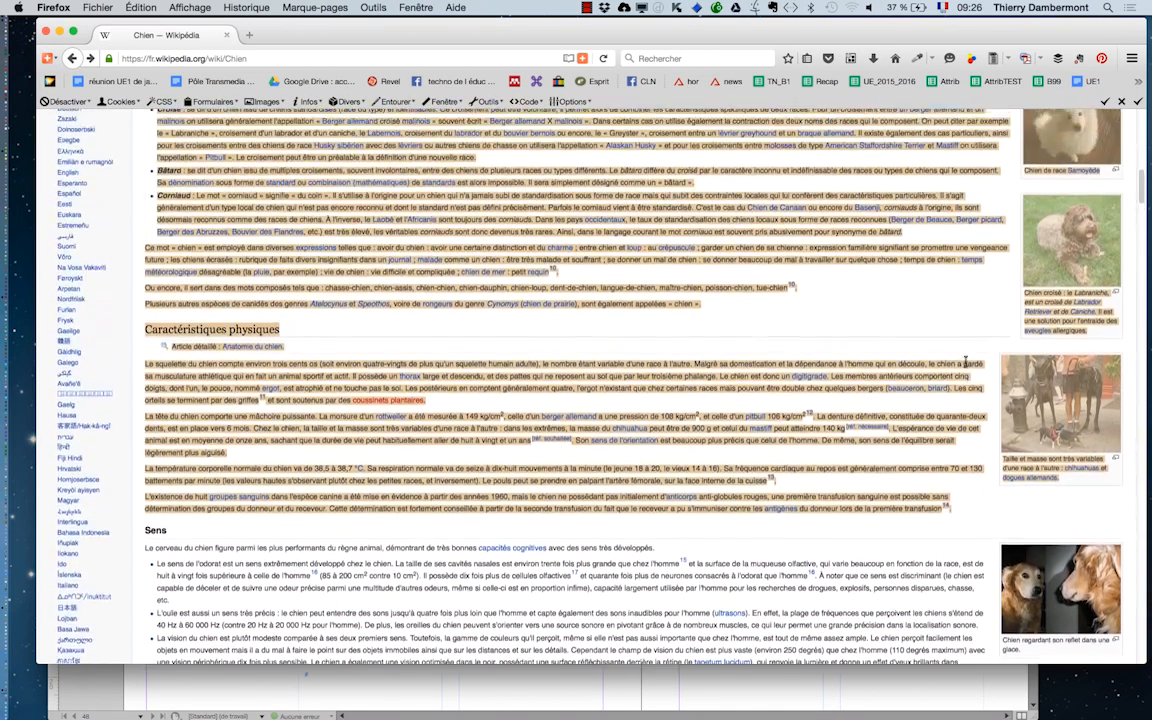
scroll(966, 365, "up", 2)
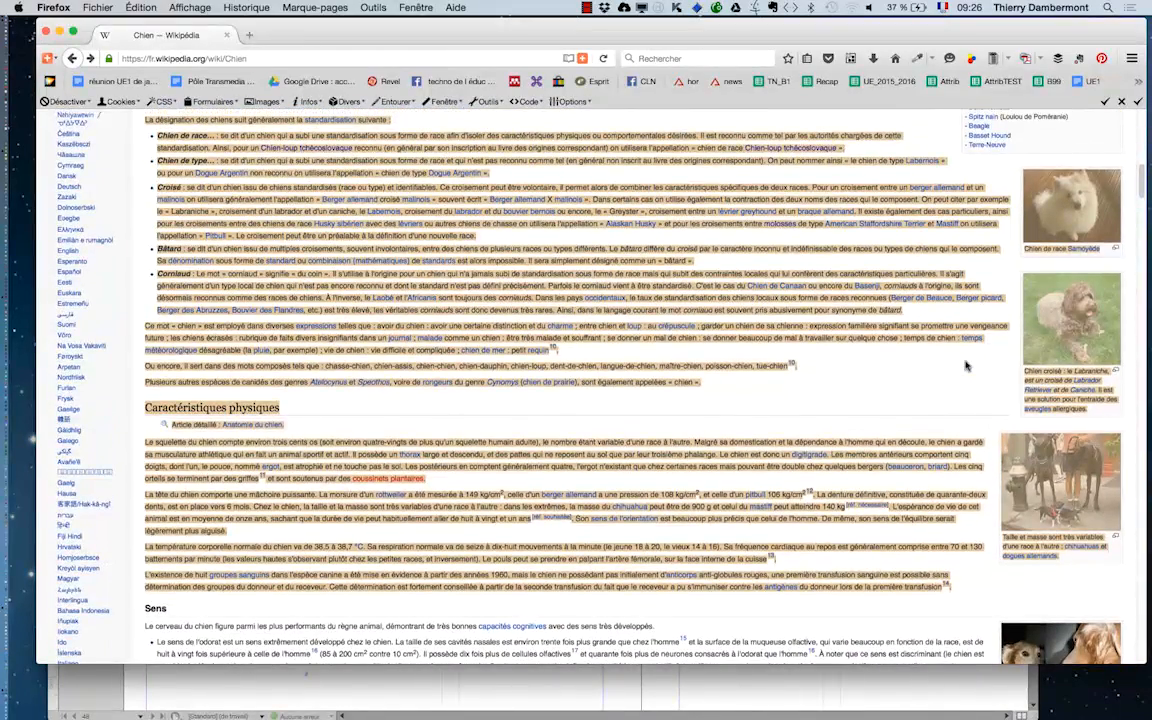
scroll(966, 365, "up", 3)
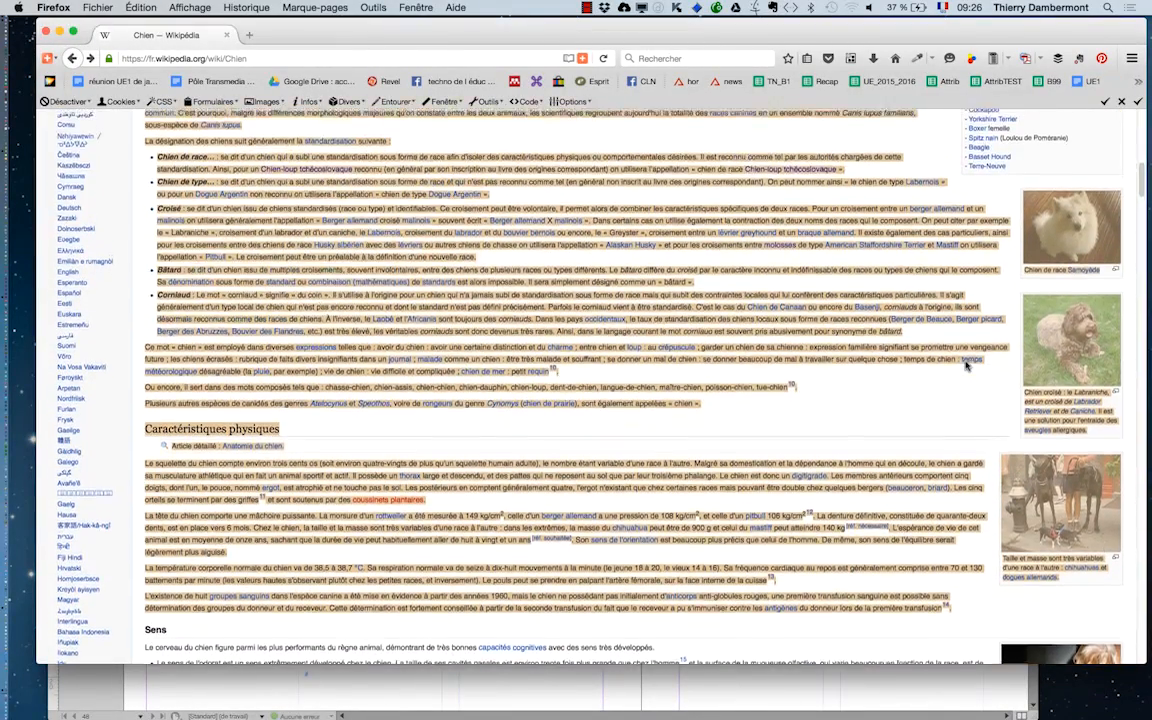
scroll(966, 365, "up", 1)
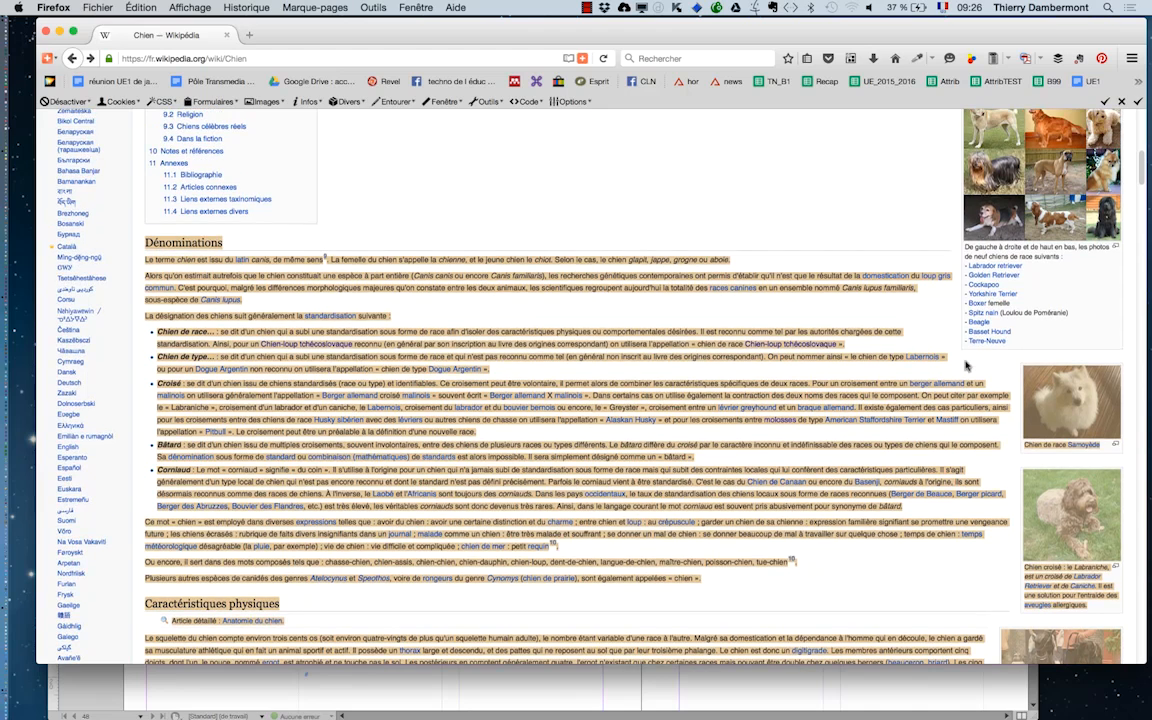
scroll(966, 365, "down", 1)
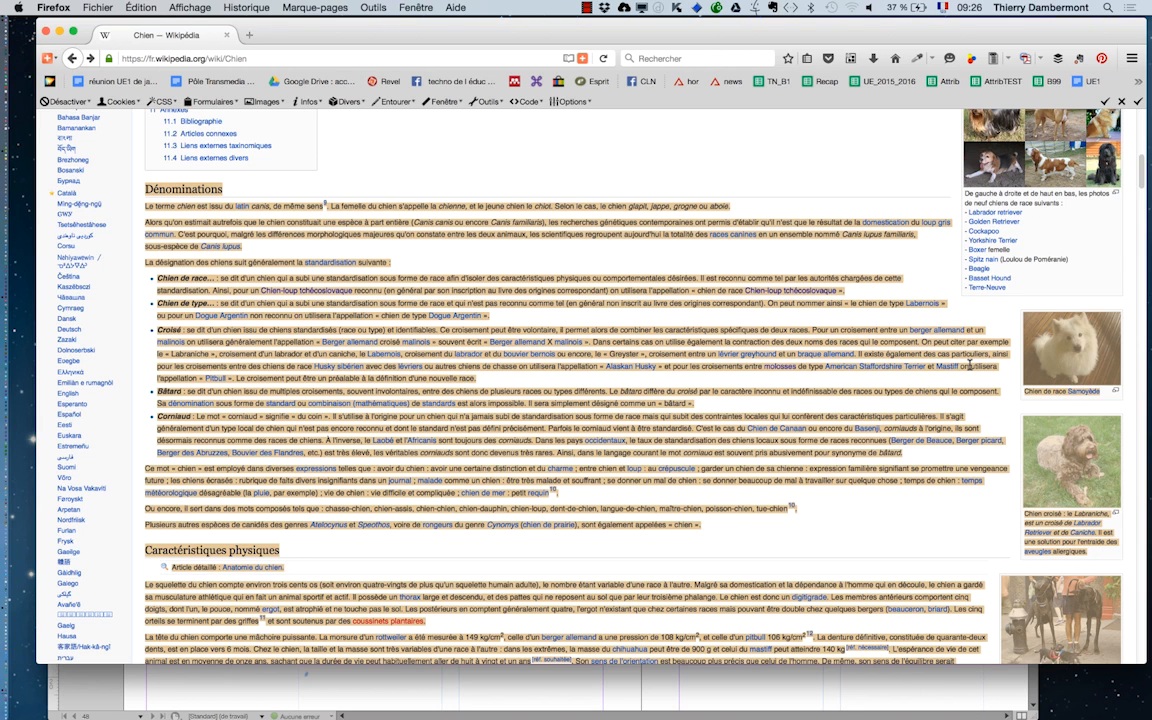
- Switch to InDesign and paste the copied article text below the title "Les chiens dans tous leurs états"
key("super+Tab")
key("super+Tab")
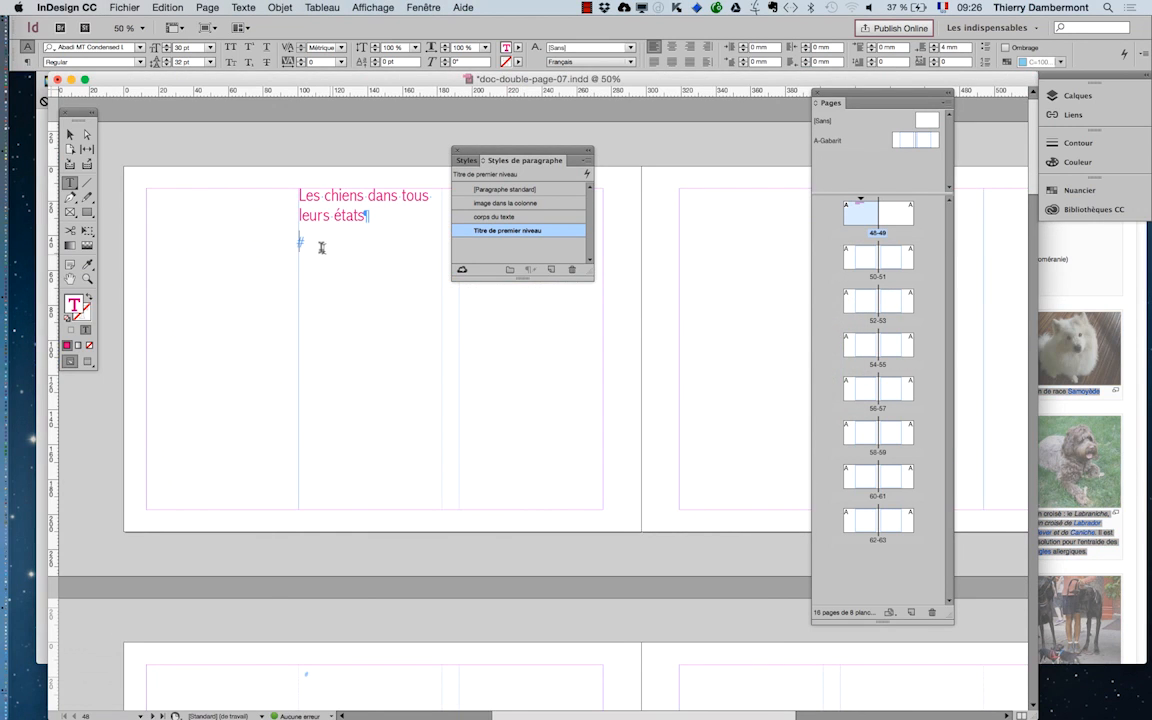
left_click(154, 7)
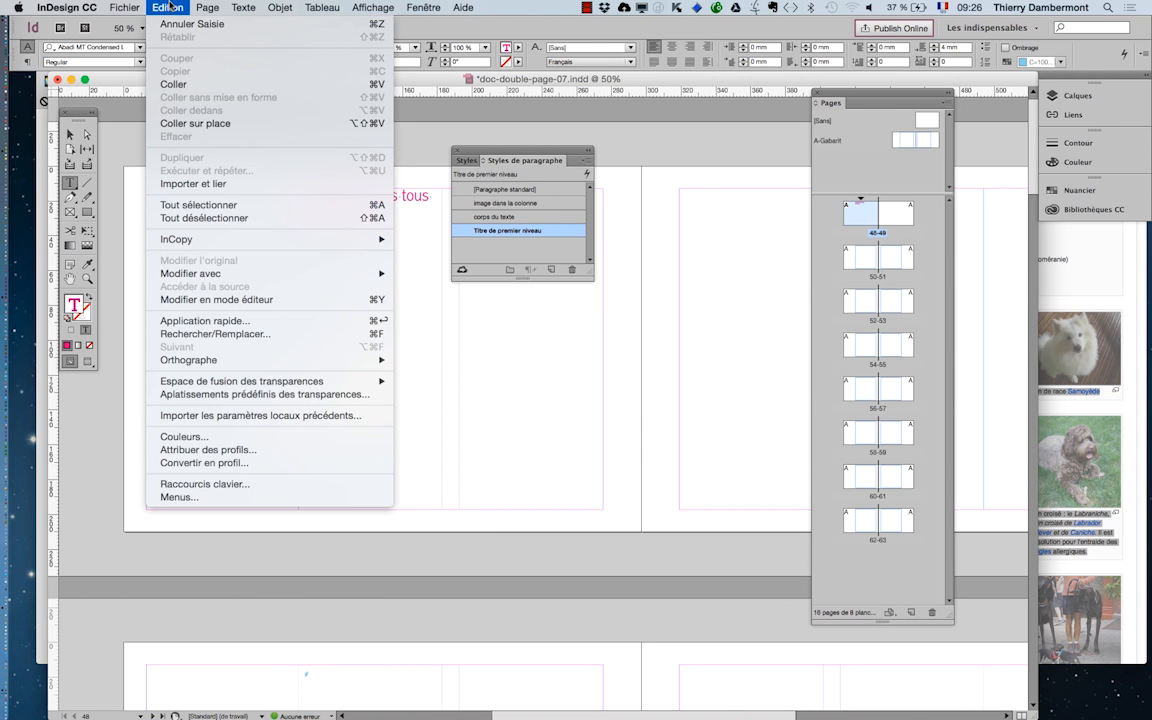
left_click(173, 84)
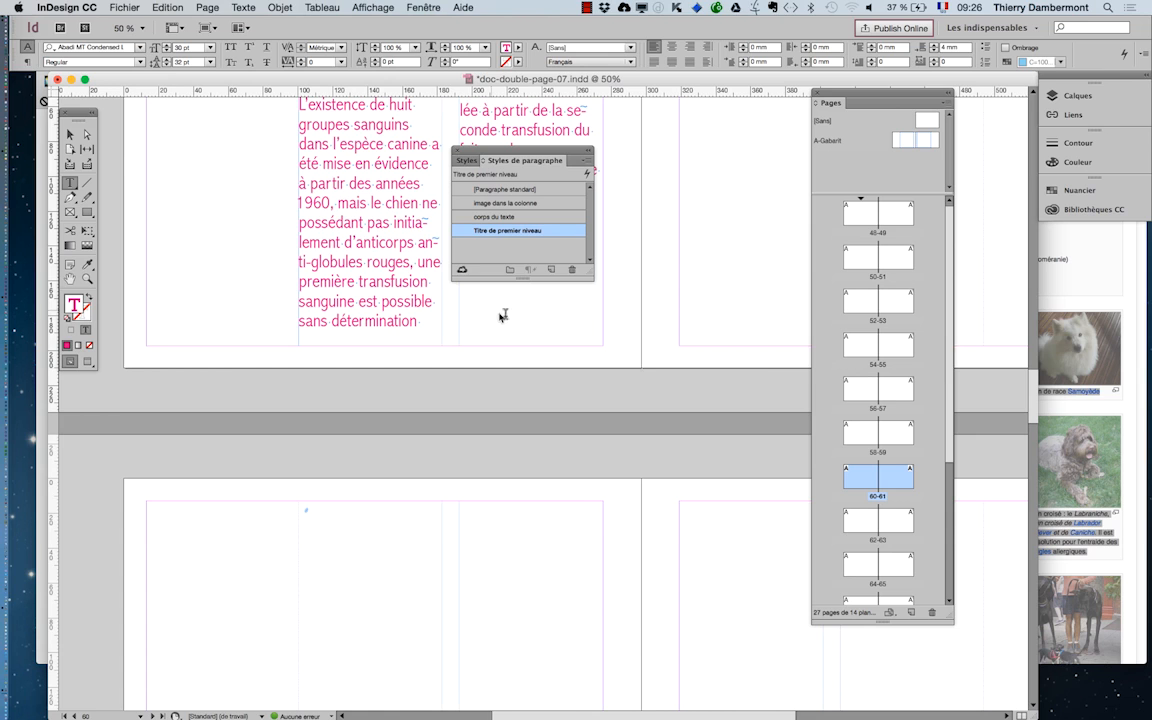
- Move the paragraph styles panel off the spreads, enlarge the Pages panel, and review the pages holding the pasted text
scroll(560, 347, "down", 2)
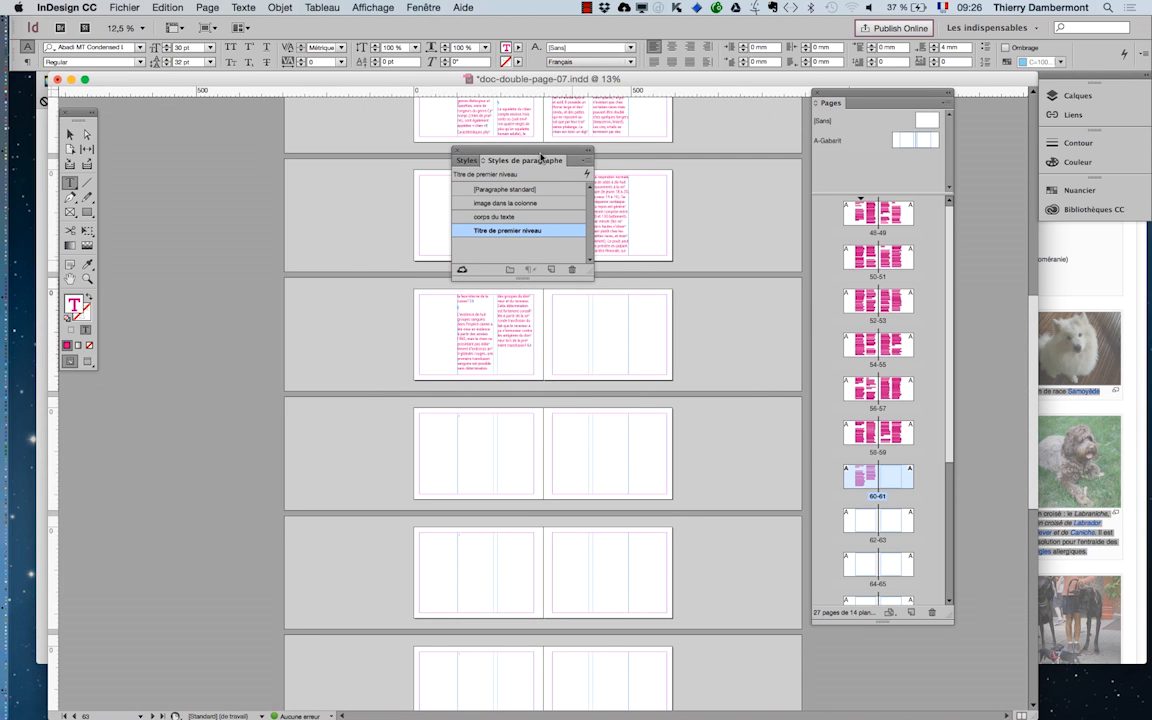
left_click_drag(552, 155, 215, 244)
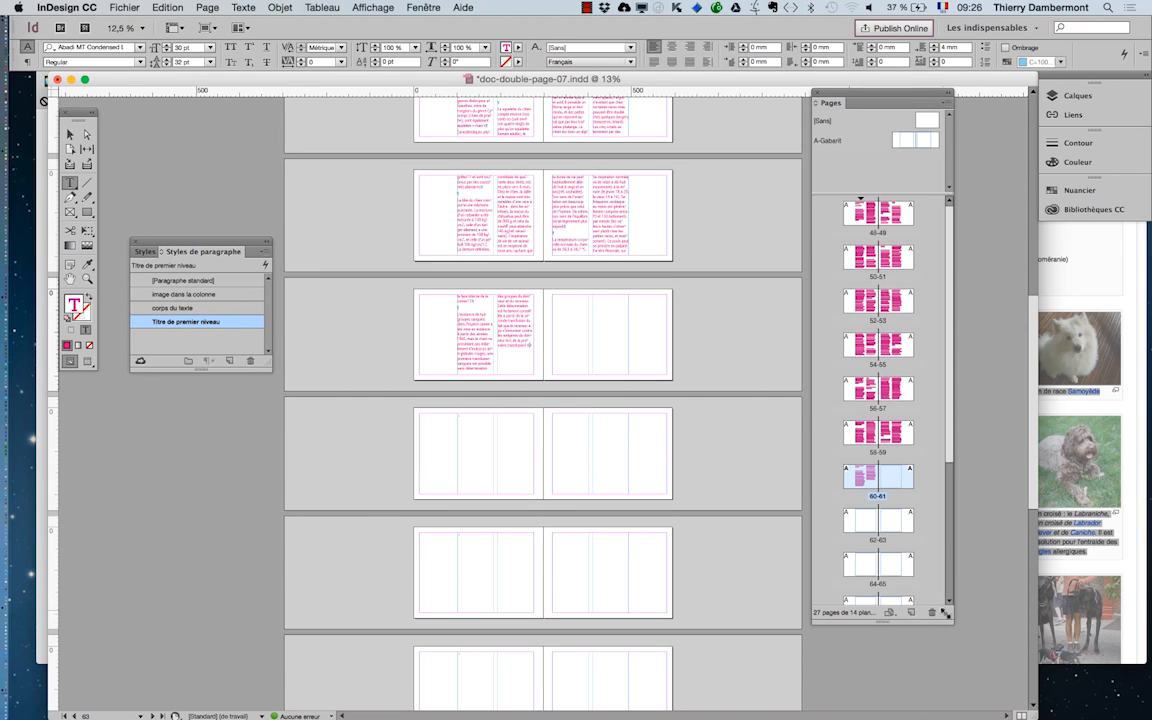
left_click_drag(950, 620, 983, 700)
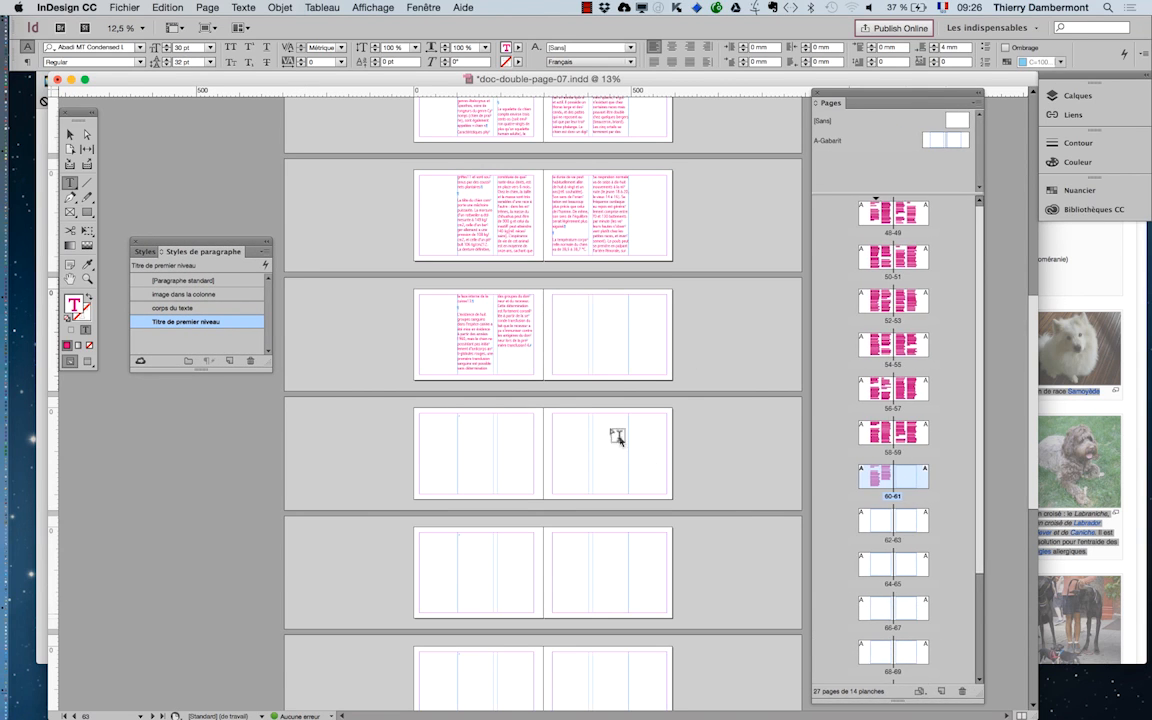
scroll(608, 405, "up", 2)
scroll(608, 405, "up", 5)
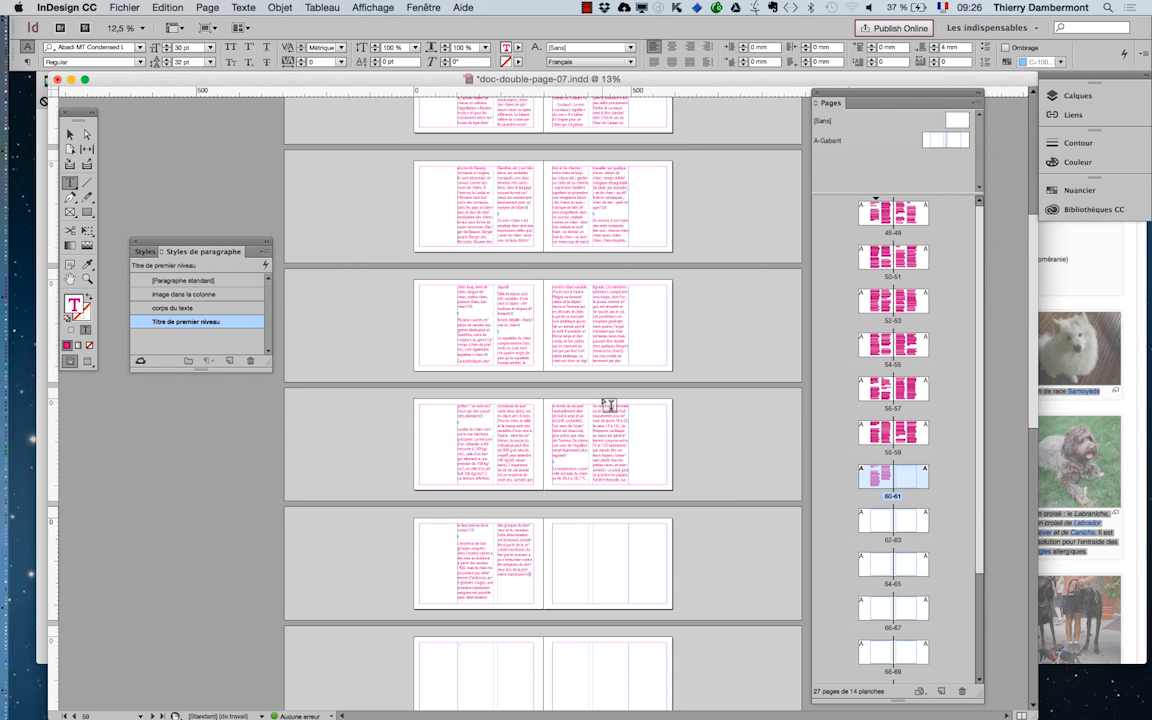
scroll(608, 405, "up", 6)
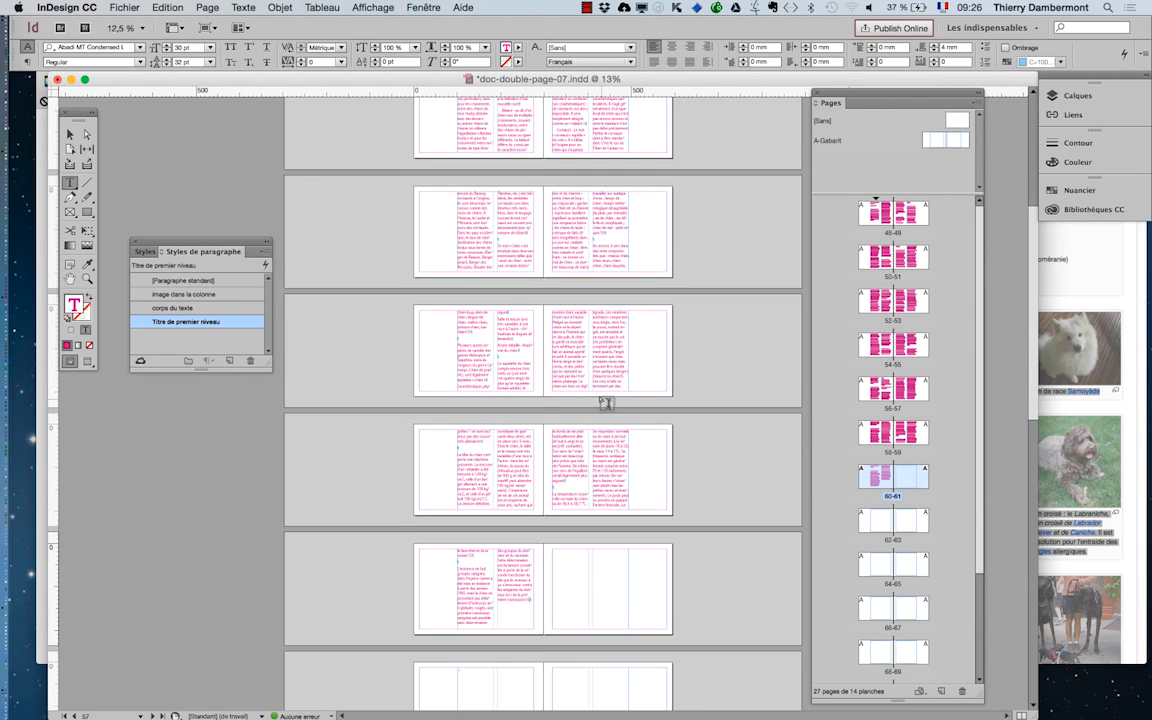
scroll(599, 395, "up", 3)
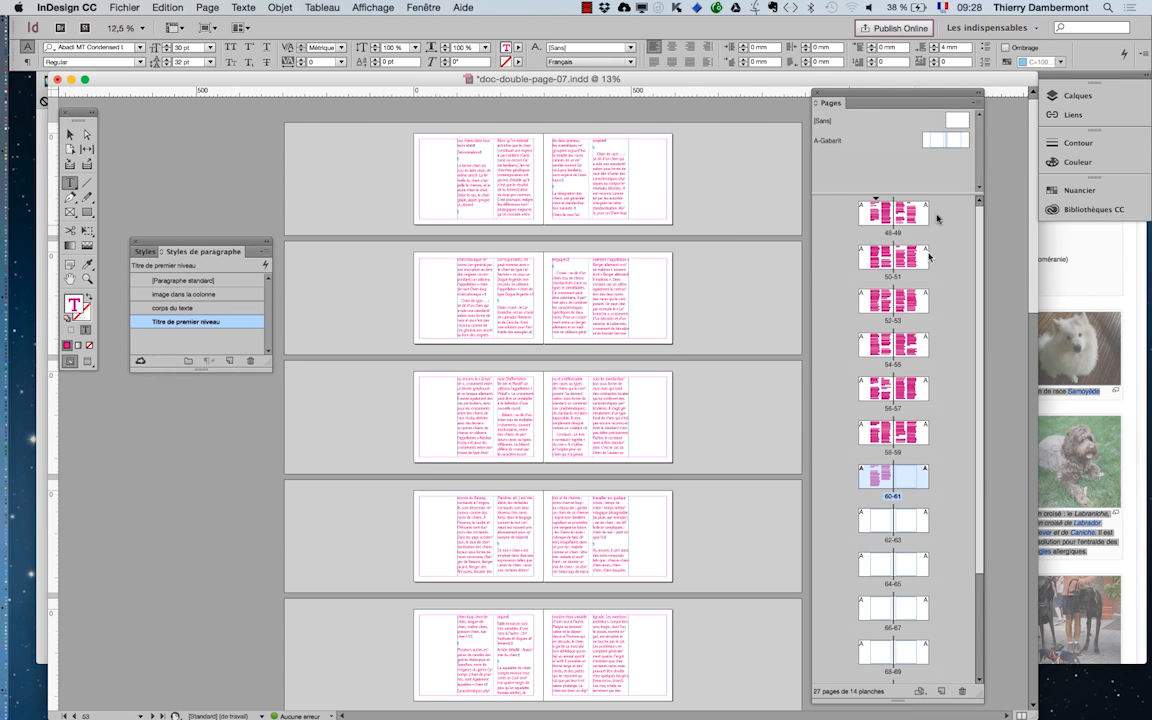
- Examine the column layout of the A-Gabarit master spread and return to page 48
double_click(941, 143)
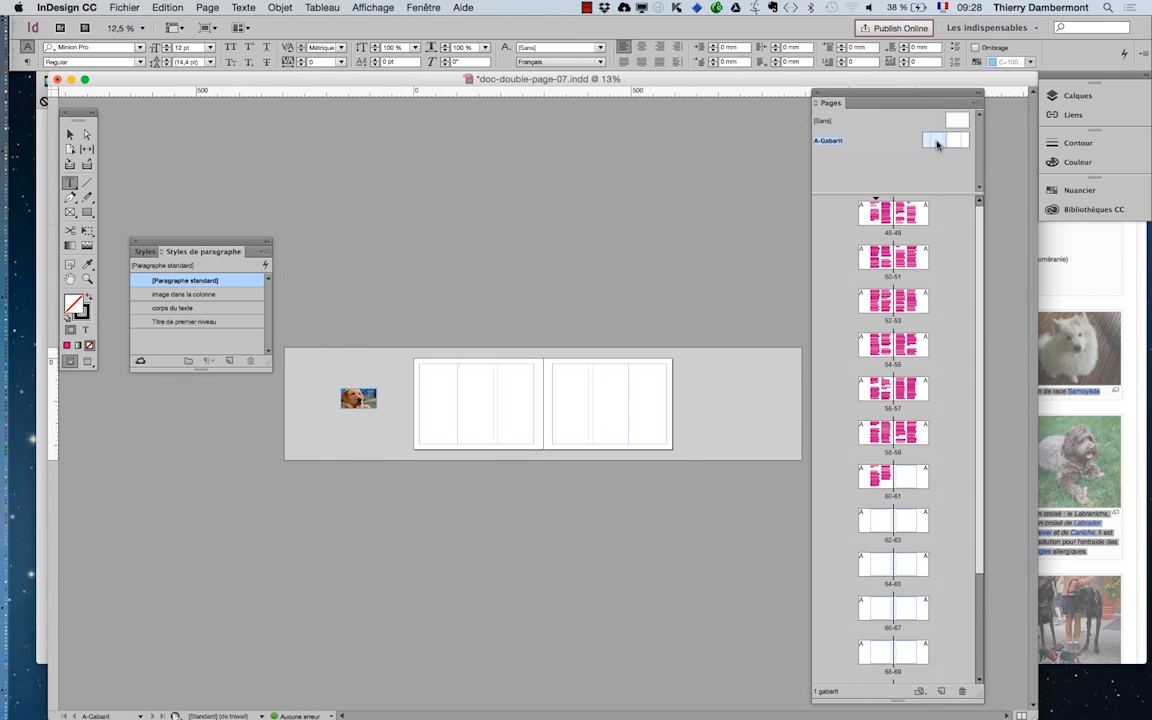
key("super+equal")
key("super+equal")
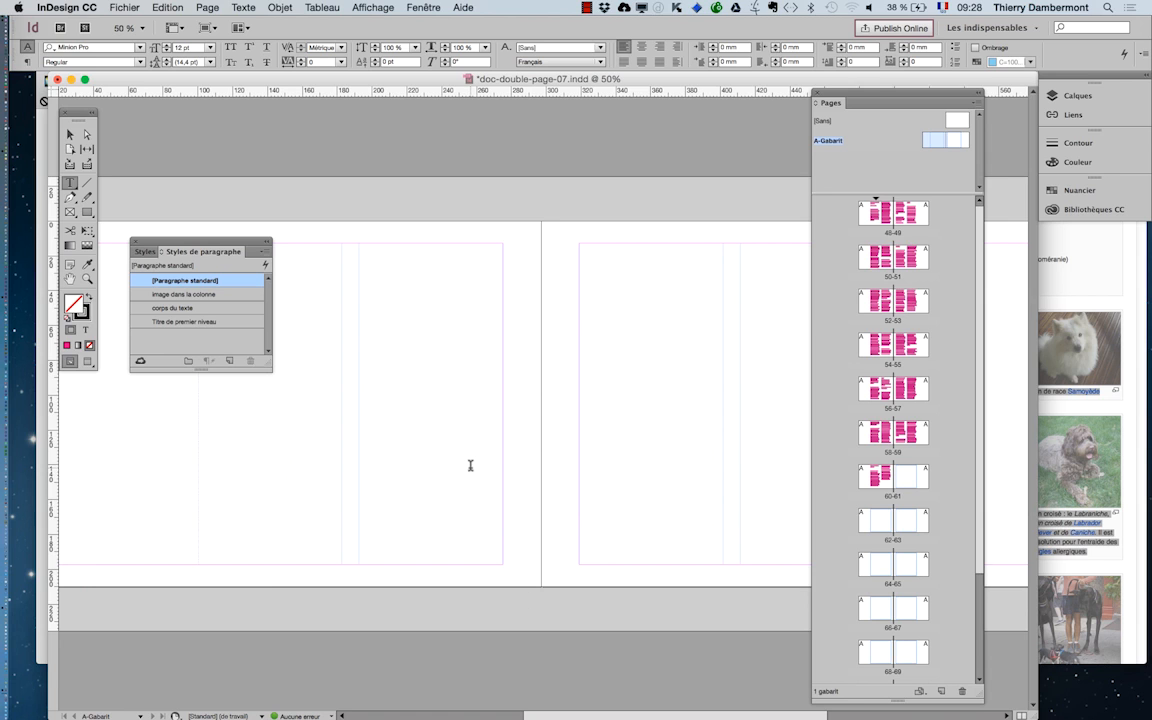
key("super+minus")
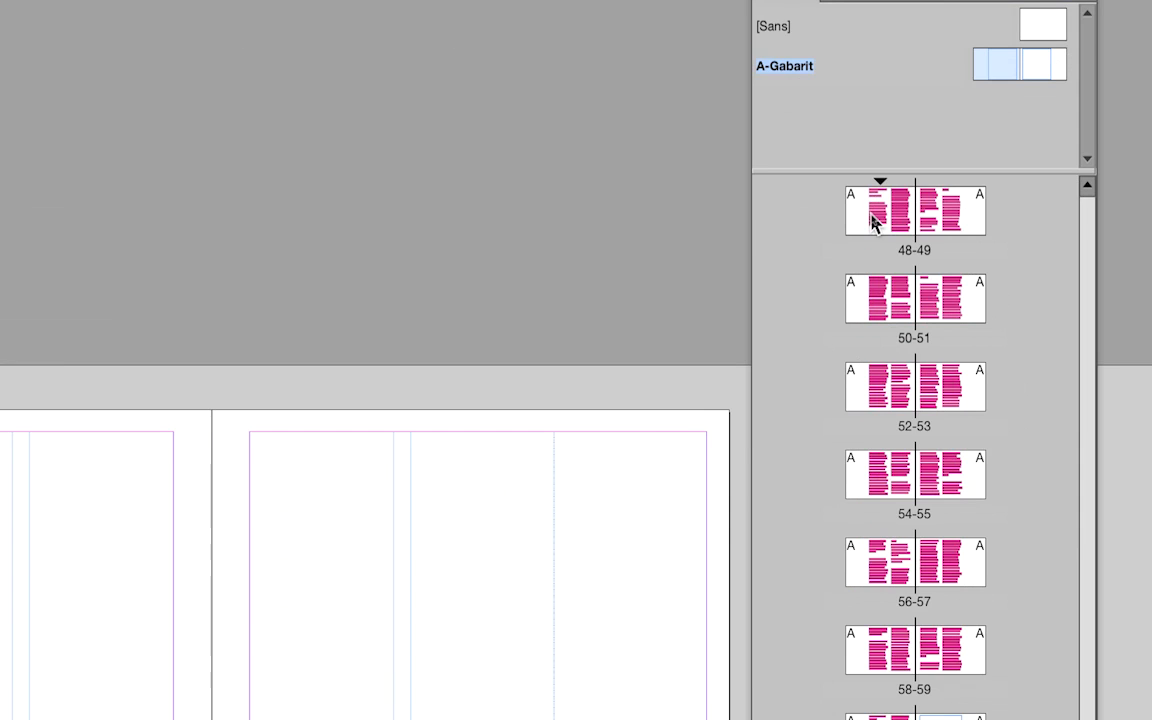
left_click(868, 220)
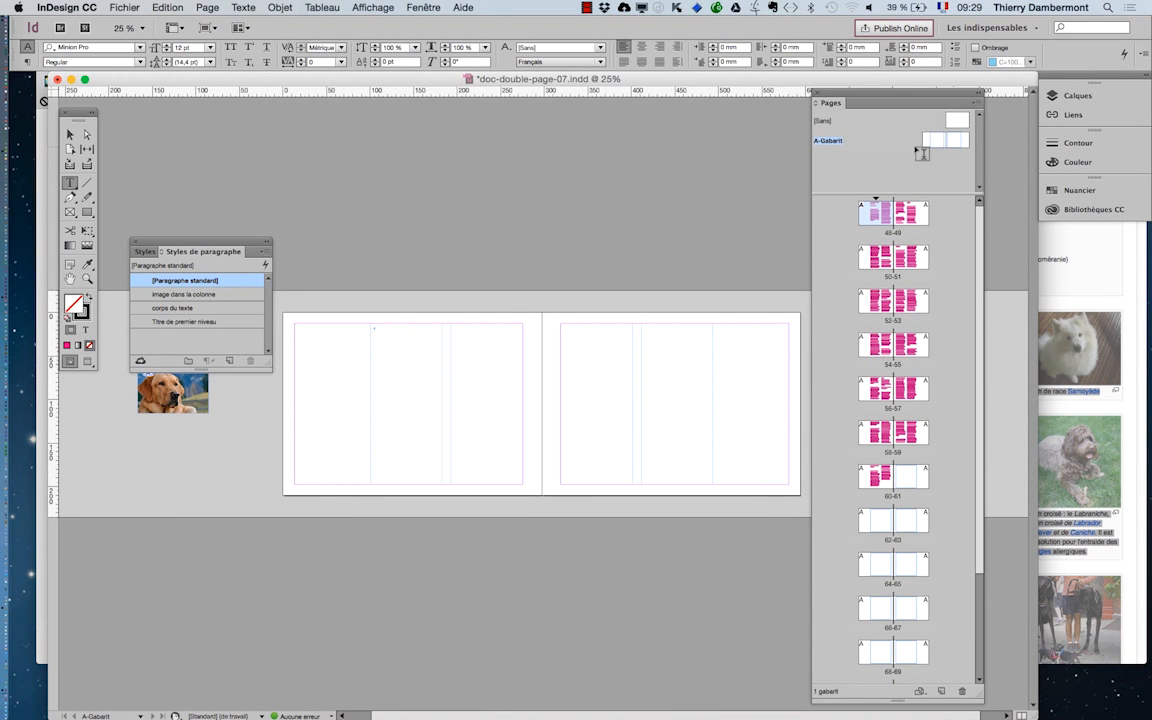
double_click(862, 216)
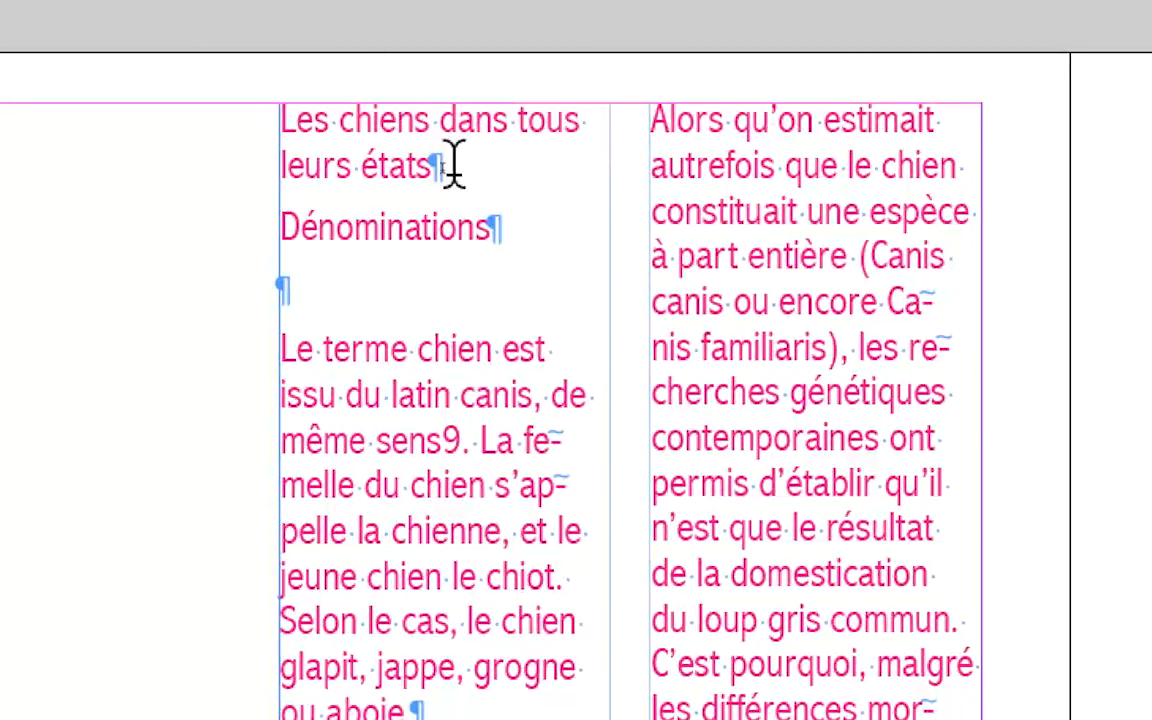
- Insert an empty paragraph after the title "Les chiens dans tous leurs états" and remove it
key("Return")
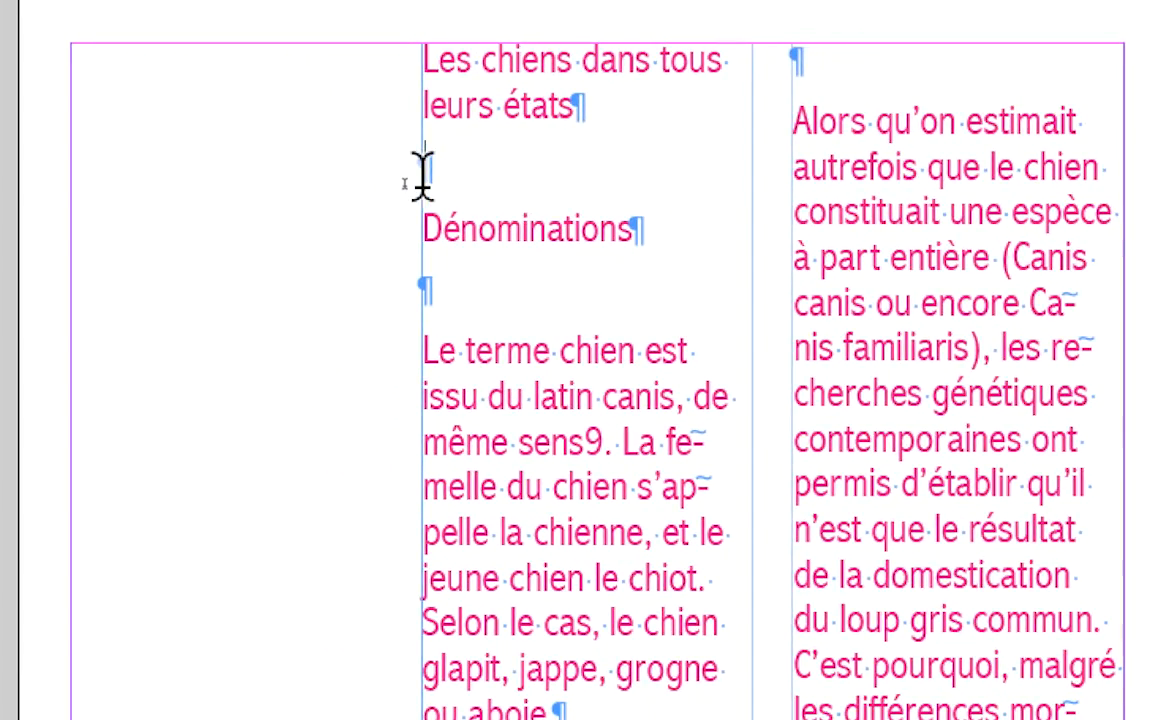
key("BackSpace")
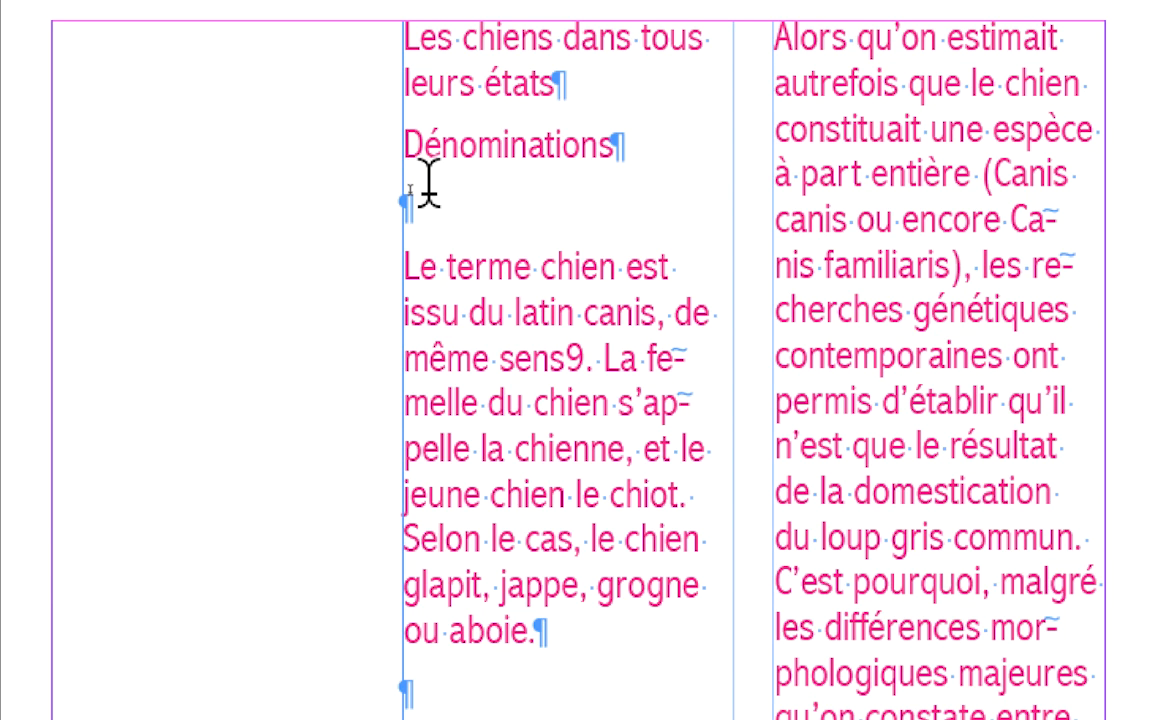
- Apply the "corps du texte" paragraph style to all the text following the title "Les chiens dans tous leurs états", through the end of the story
key("Escape")
key("ctrl+shift+a")
double_click(427, 193)
key("ctrl+a")
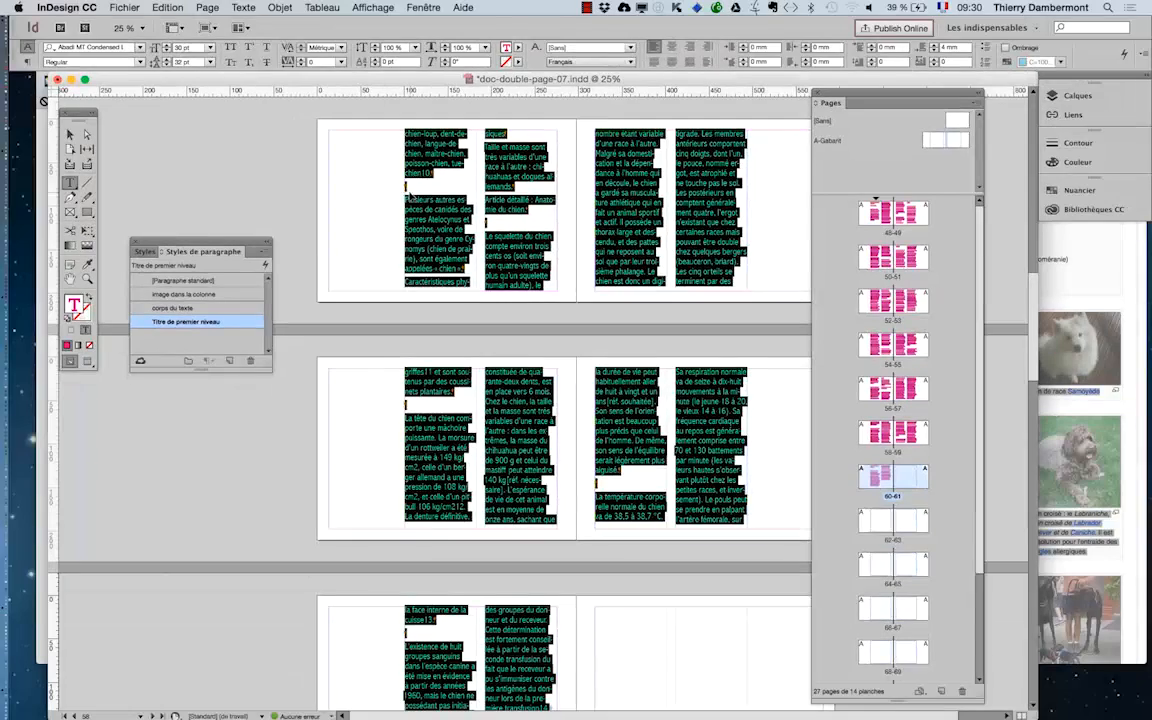
scroll(707, 233, "up", 4)
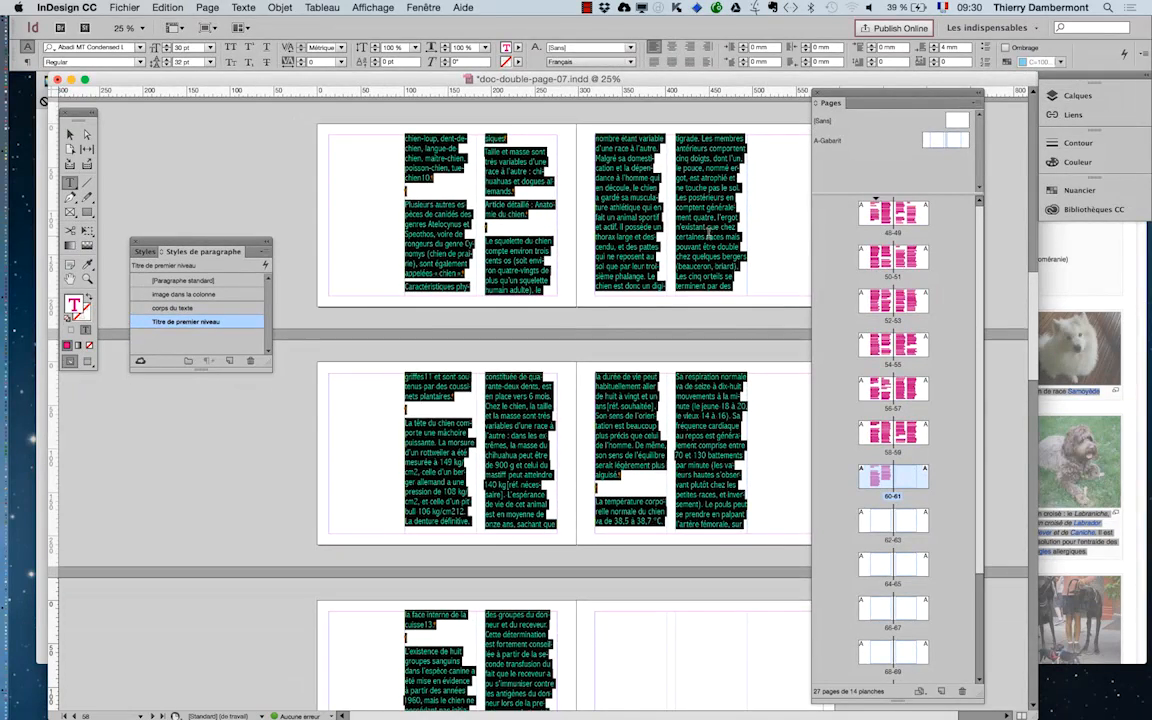
scroll(707, 233, "up", 10)
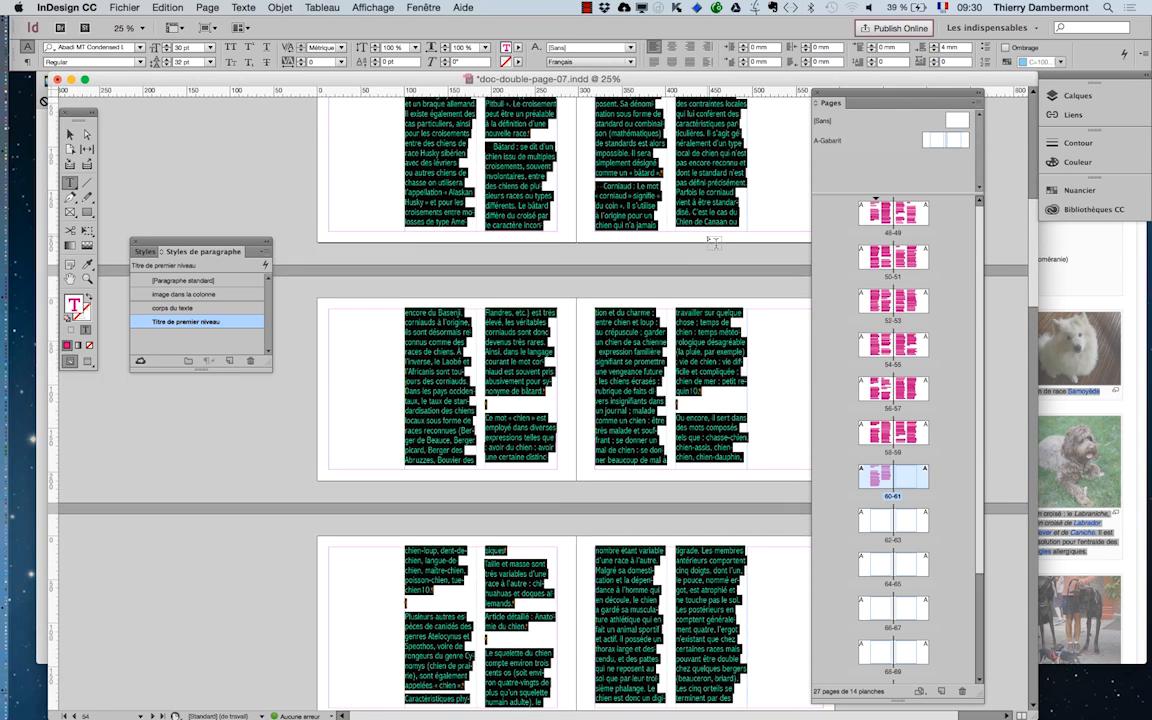
scroll(707, 233, "up", 3)
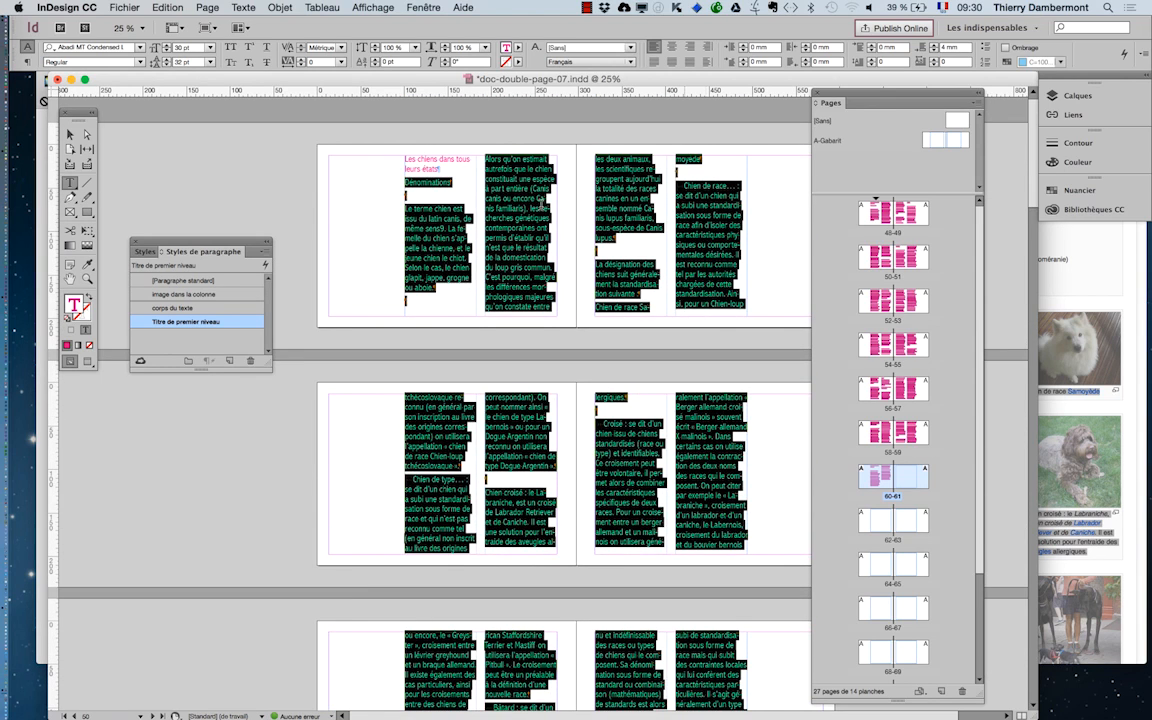
left_click_drag(232, 244, 346, 140)
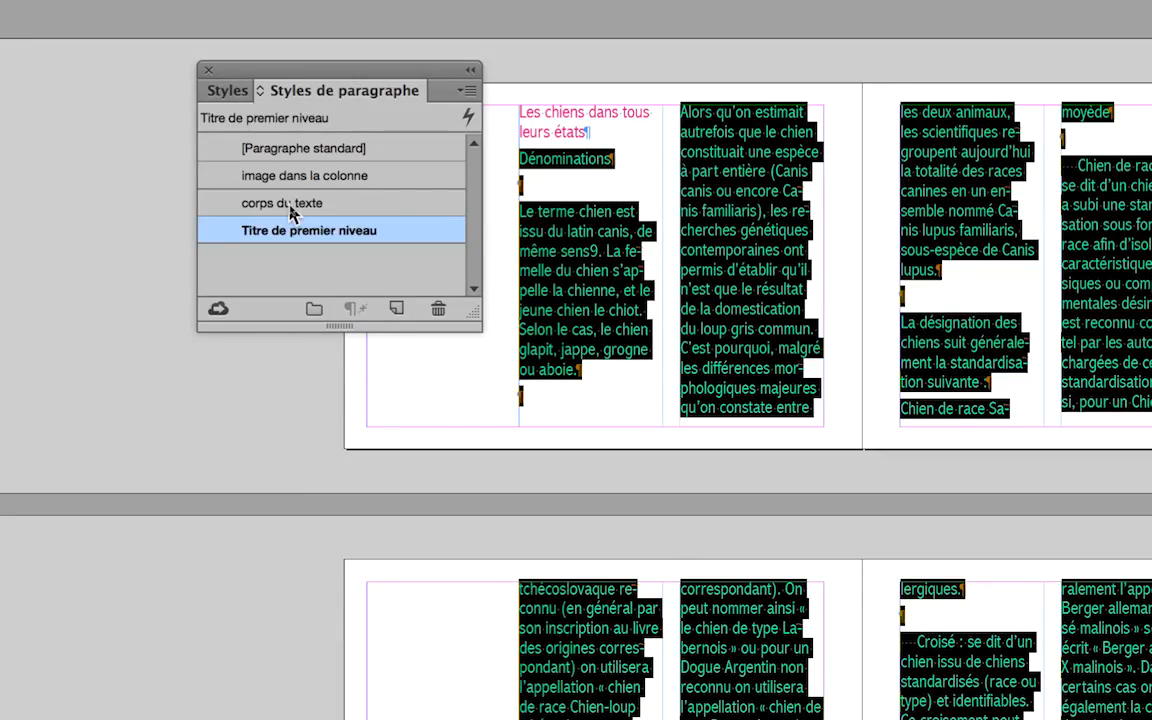
left_click(292, 205)
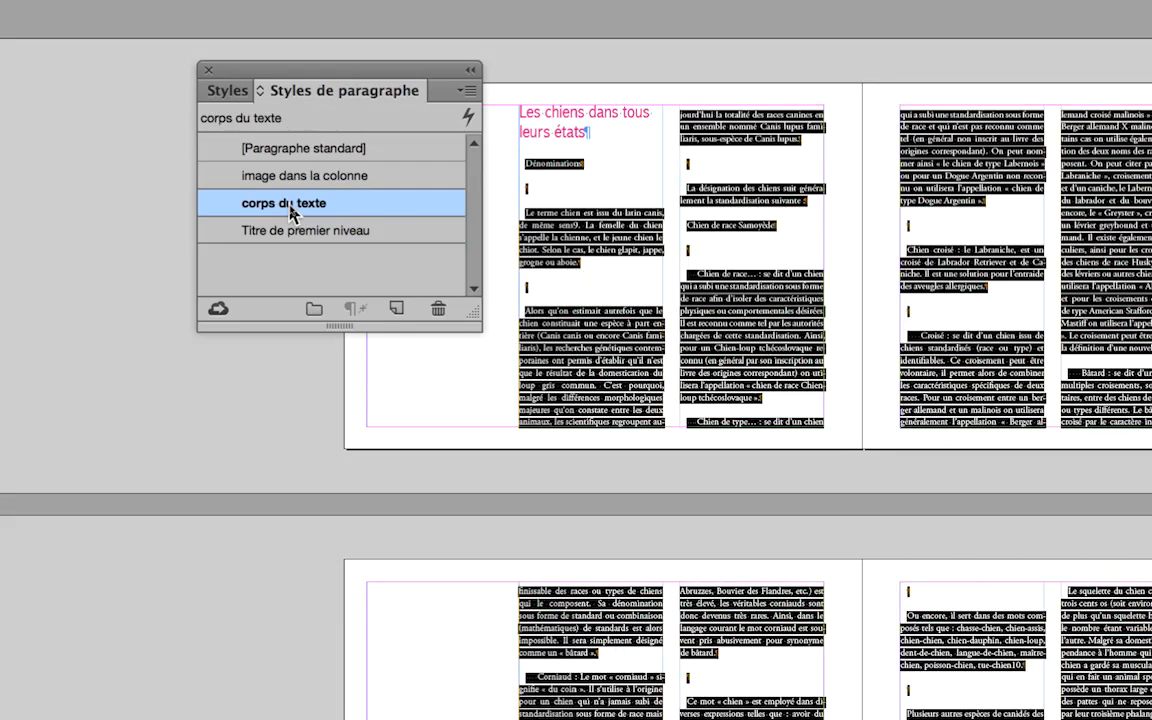